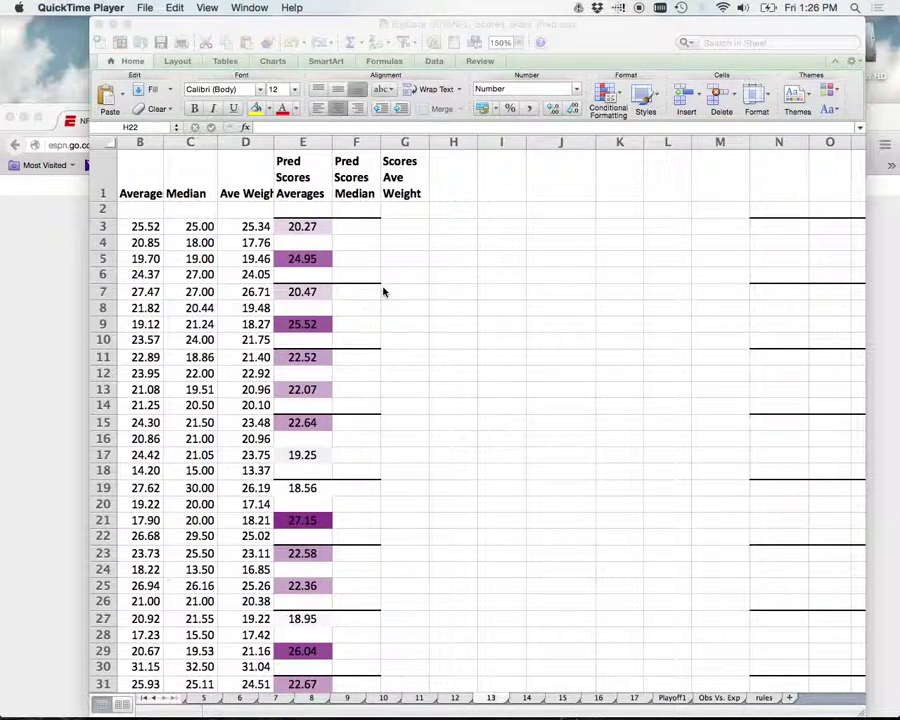
Bring the NFL scores workbook forward and scroll left to show the team names in column A.
{"action": "key", "text": "super+Tab"}
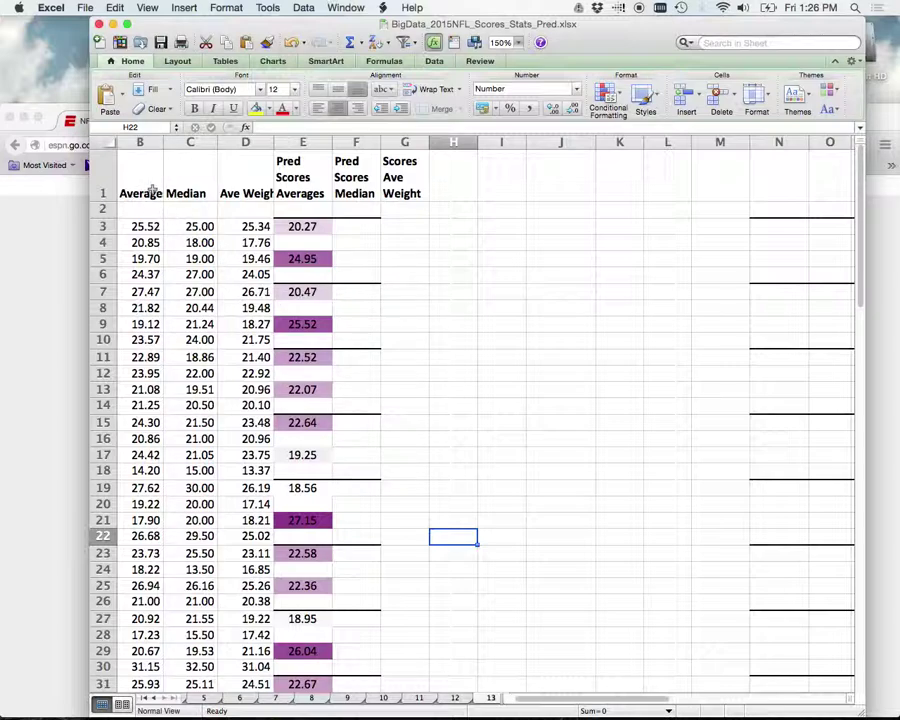
{"action": "scroll", "coordinate": [150, 193], "scroll_direction": "left", "scroll_amount": 2}
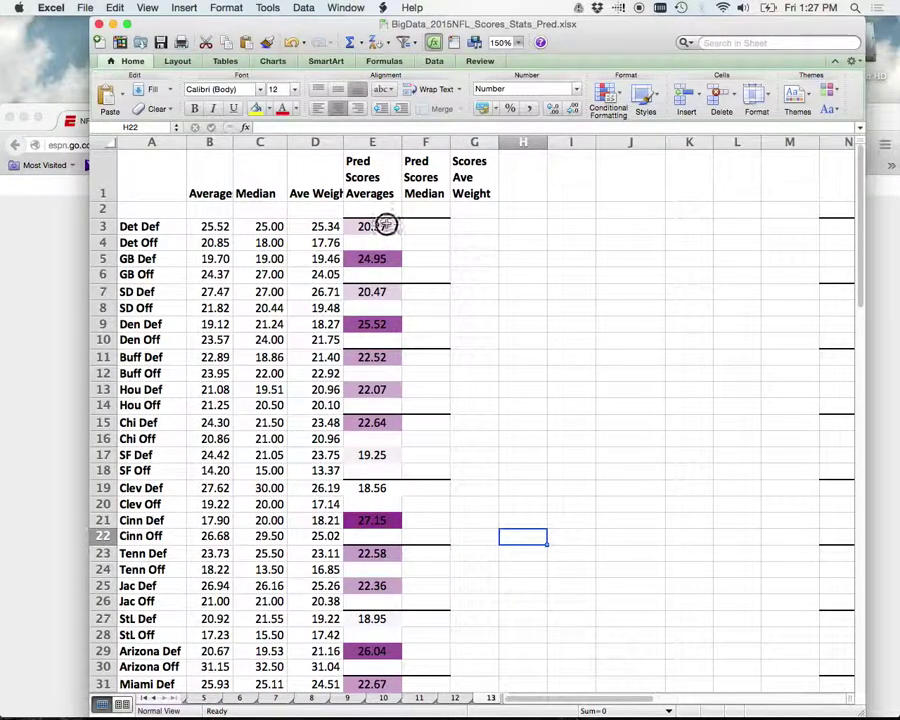
Fill the E3:E18 predicted averages right across columns F and G, then deselect the range.
{"action": "left_click_drag", "start_coordinate": [386, 224], "coordinate": [483, 526]}
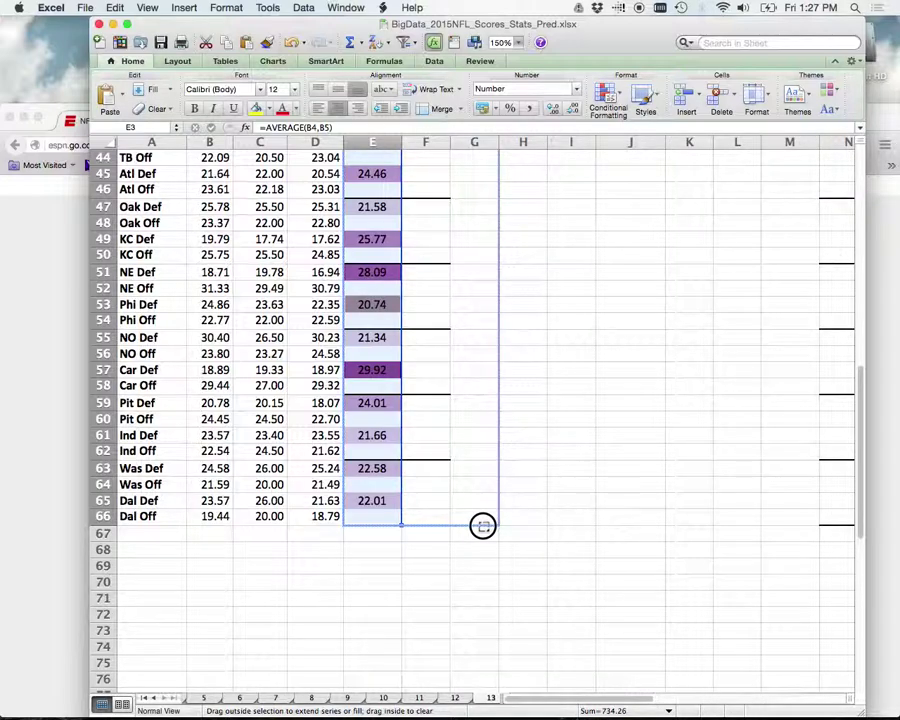
{"action": "left_click_drag", "start_coordinate": [483, 526], "coordinate": [483, 526]}
{"action": "left_click_drag", "start_coordinate": [483, 526], "coordinate": [483, 526]}
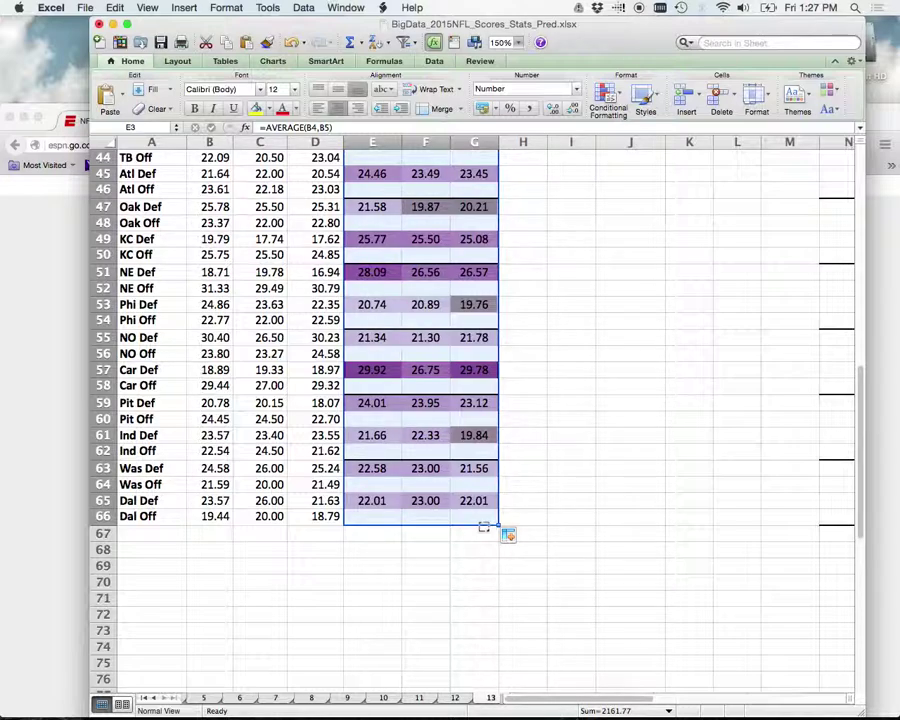
{"action": "left_click", "coordinate": [592, 381]}
{"action": "scroll", "coordinate": [596, 381], "scroll_direction": "up", "scroll_amount": 15}
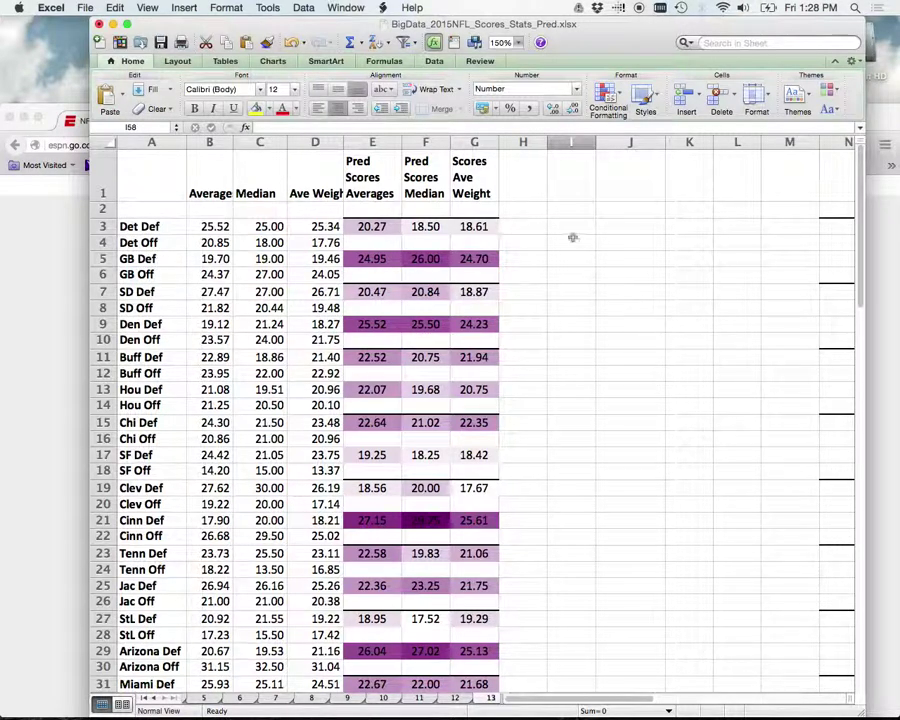
Enter the heading 'Wisdom of crowds' in cell H1.
{"action": "left_click", "coordinate": [527, 183]}
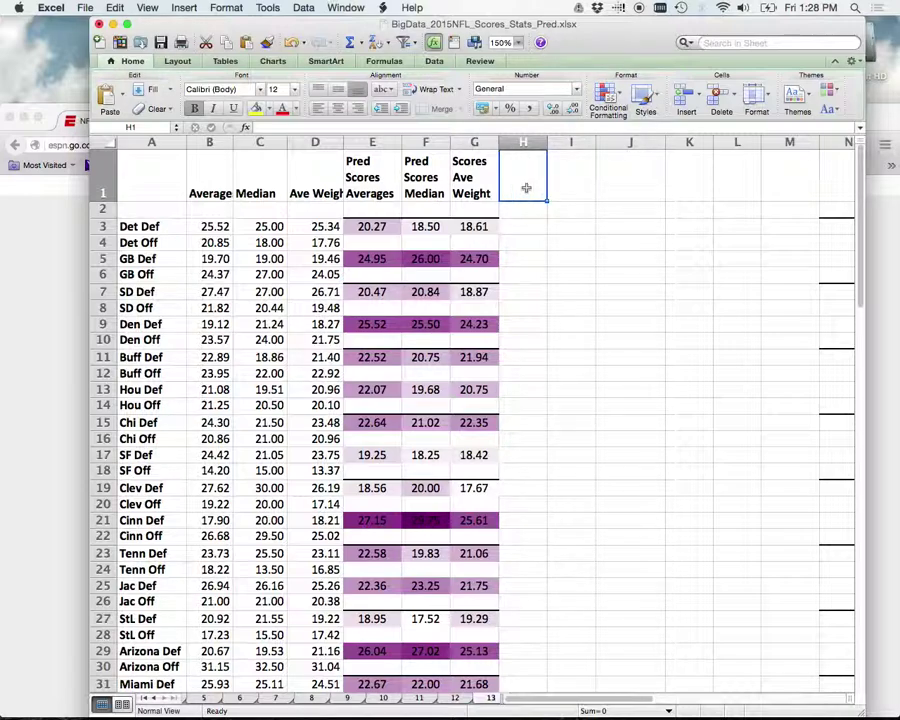
{"action": "type", "text": "W"}
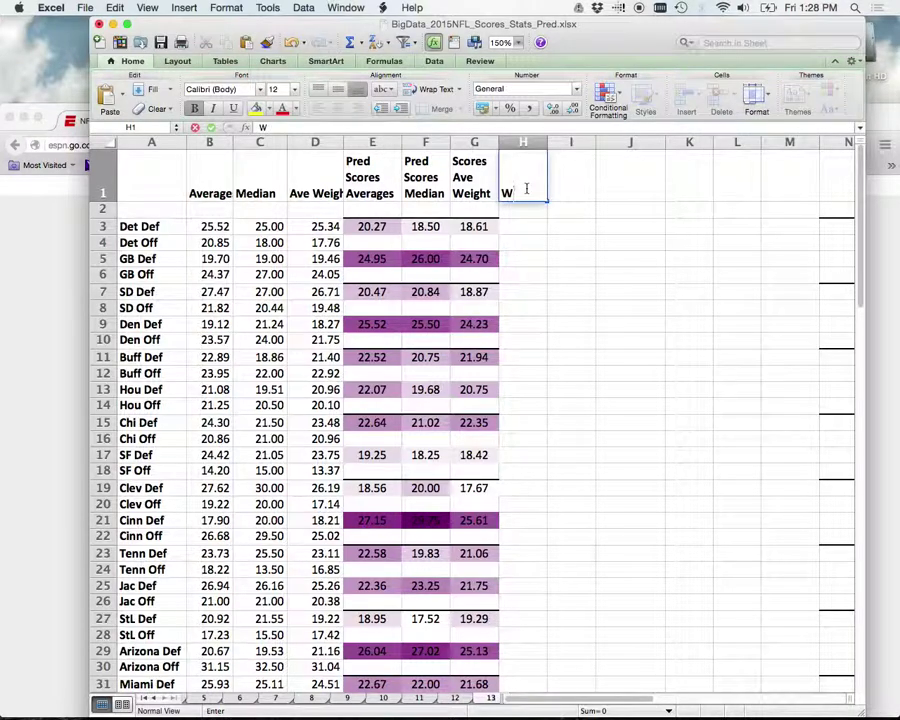
{"action": "type", "text": "isdom of"}
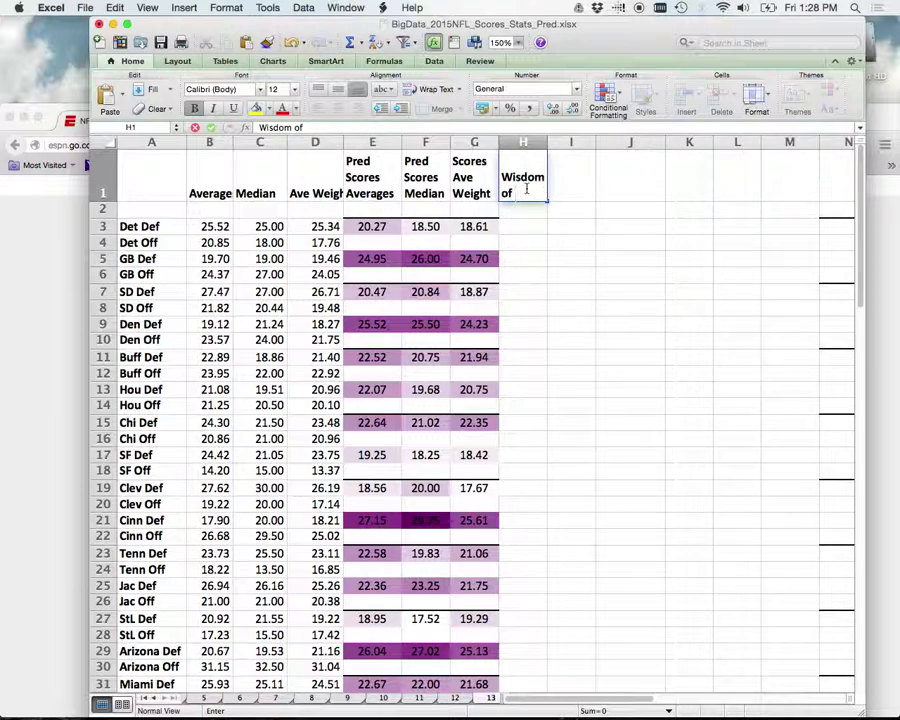
{"action": "type", "text": " crowds"}
{"action": "left_click", "coordinate": [533, 226]}
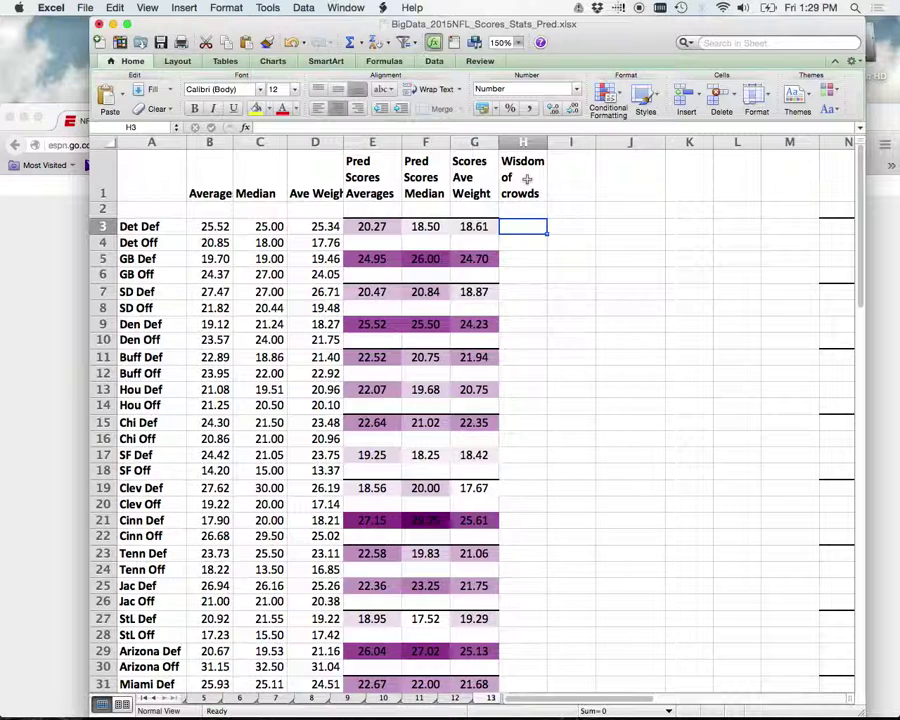
{"action": "left_click", "coordinate": [527, 179]}
{"action": "right_click", "coordinate": [527, 179]}
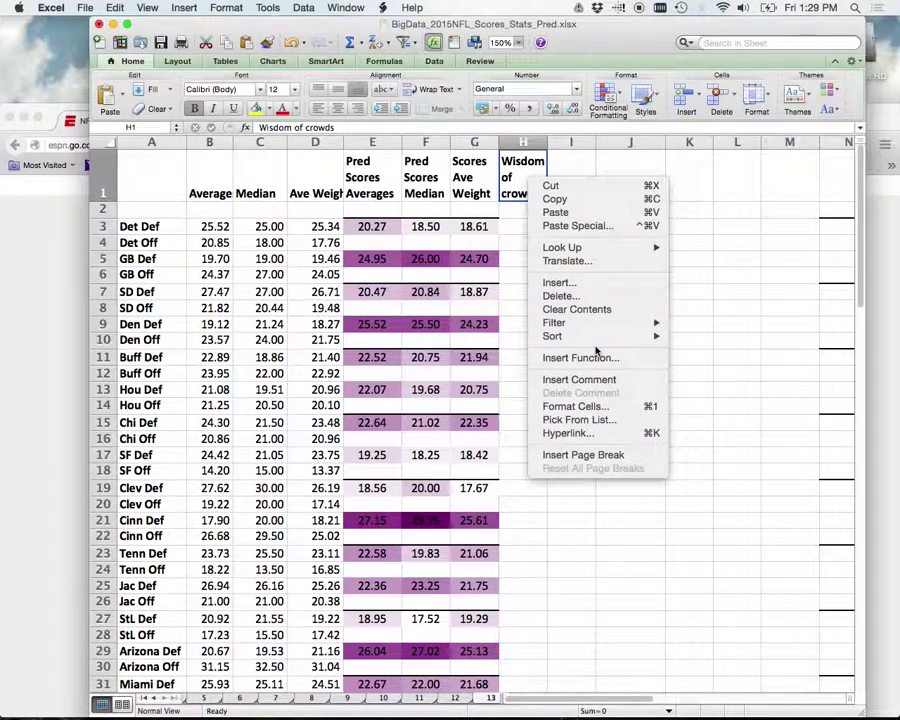
{"action": "left_click", "coordinate": [591, 406]}
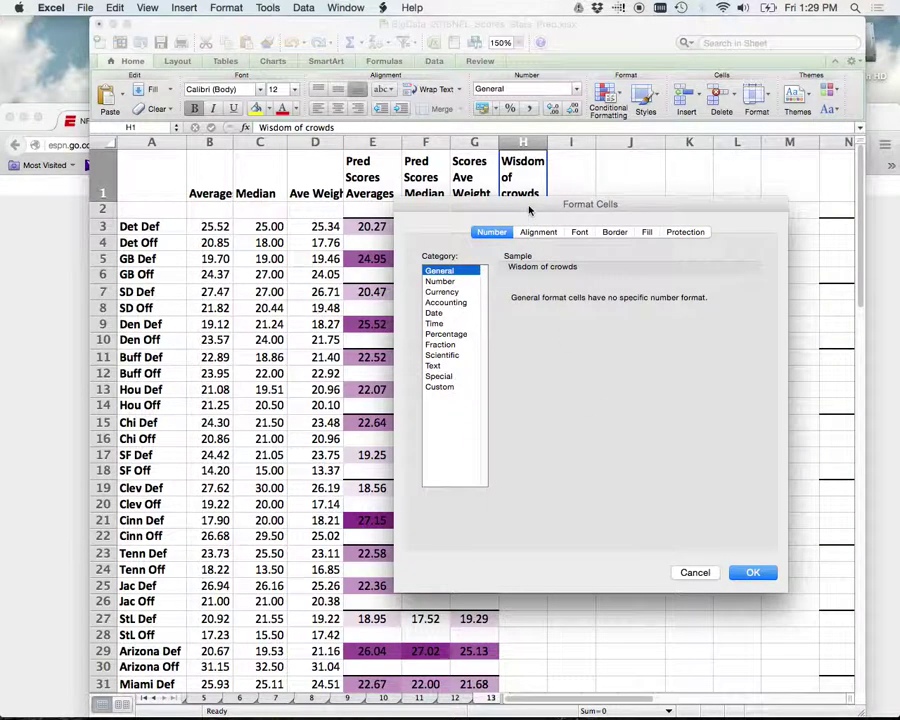
{"action": "left_click_drag", "start_coordinate": [524, 205], "coordinate": [541, 54]}
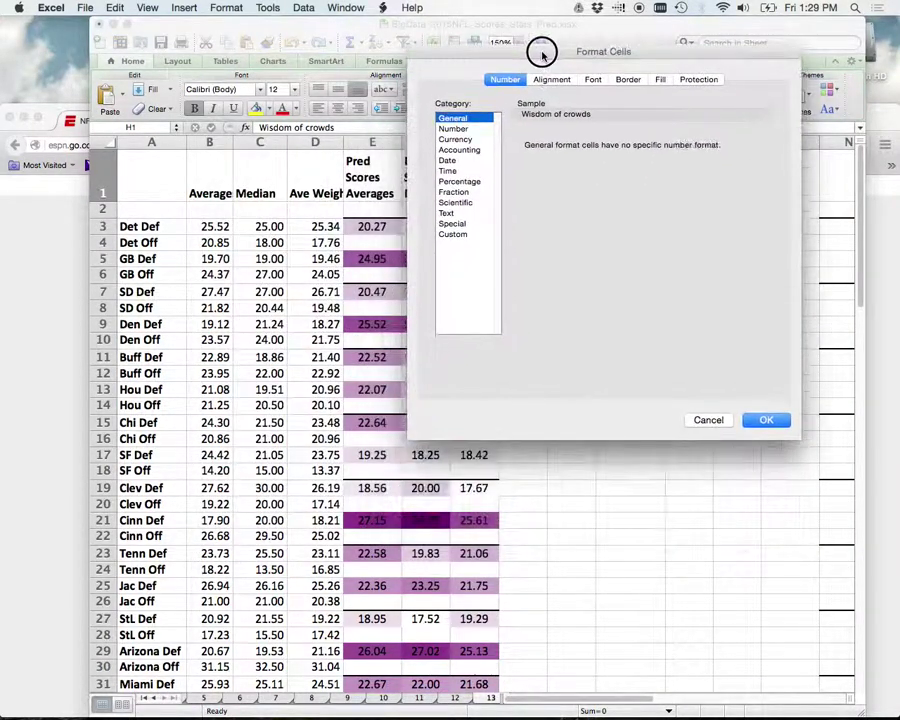
{"action": "left_click", "coordinate": [551, 80]}
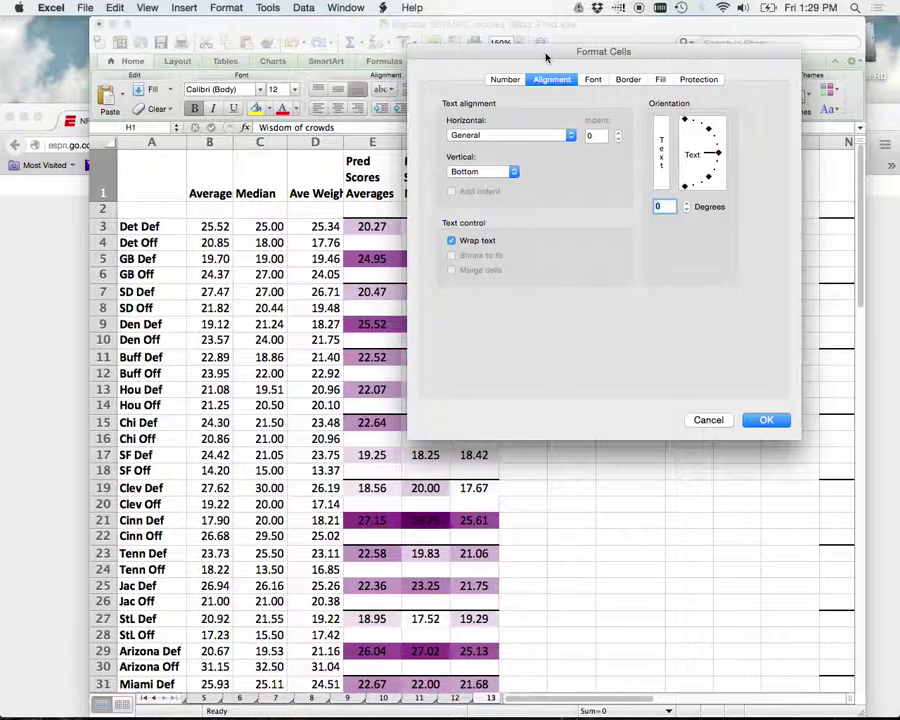
{"action": "left_click", "coordinate": [453, 241]}
{"action": "left_click", "coordinate": [452, 242]}
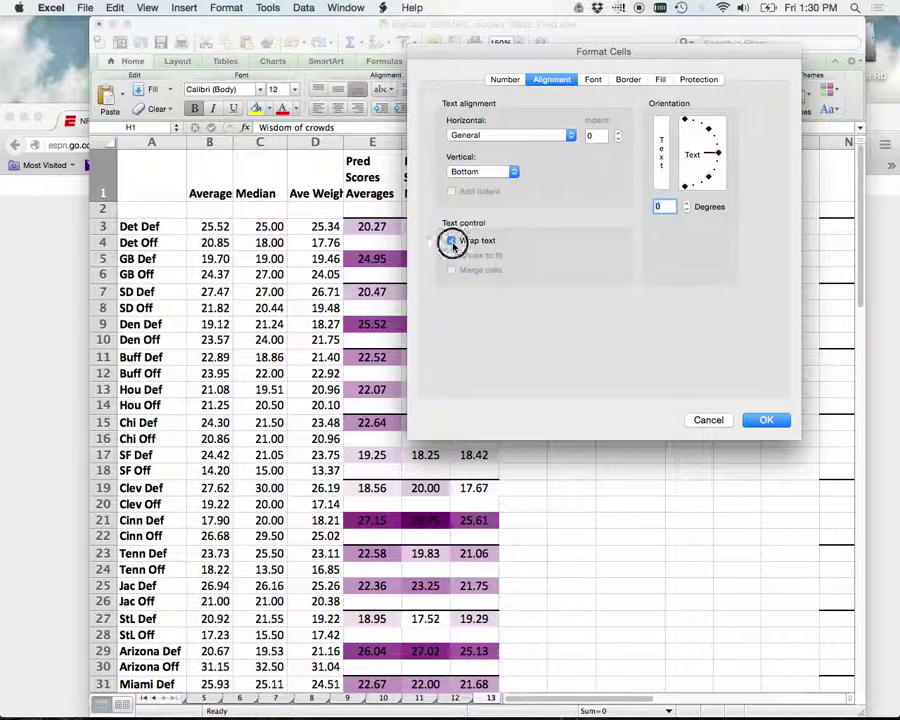
{"action": "left_click", "coordinate": [452, 242]}
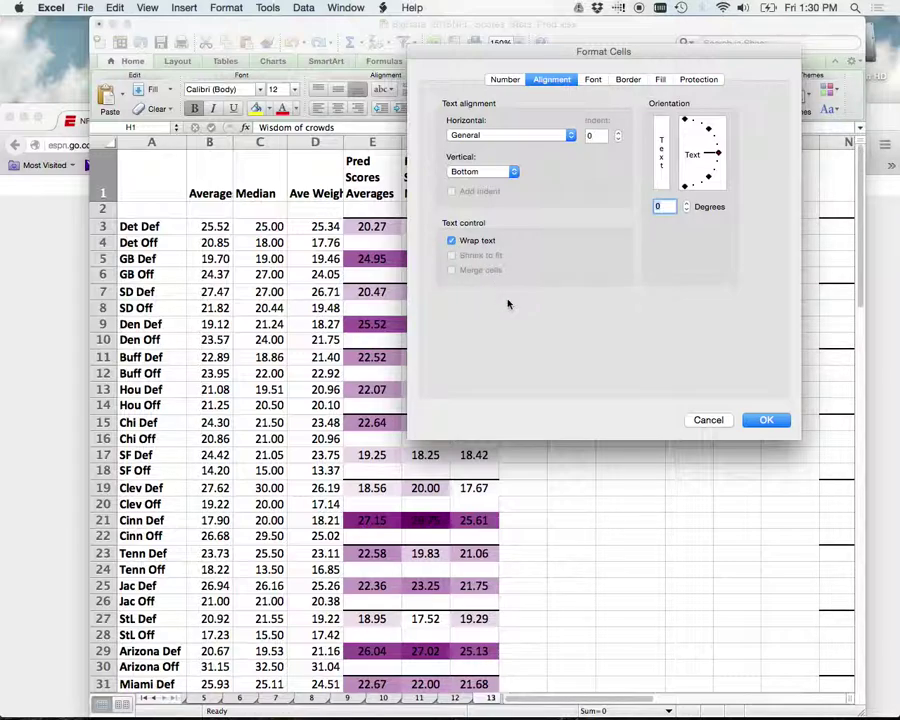
{"action": "left_click", "coordinate": [762, 421]}
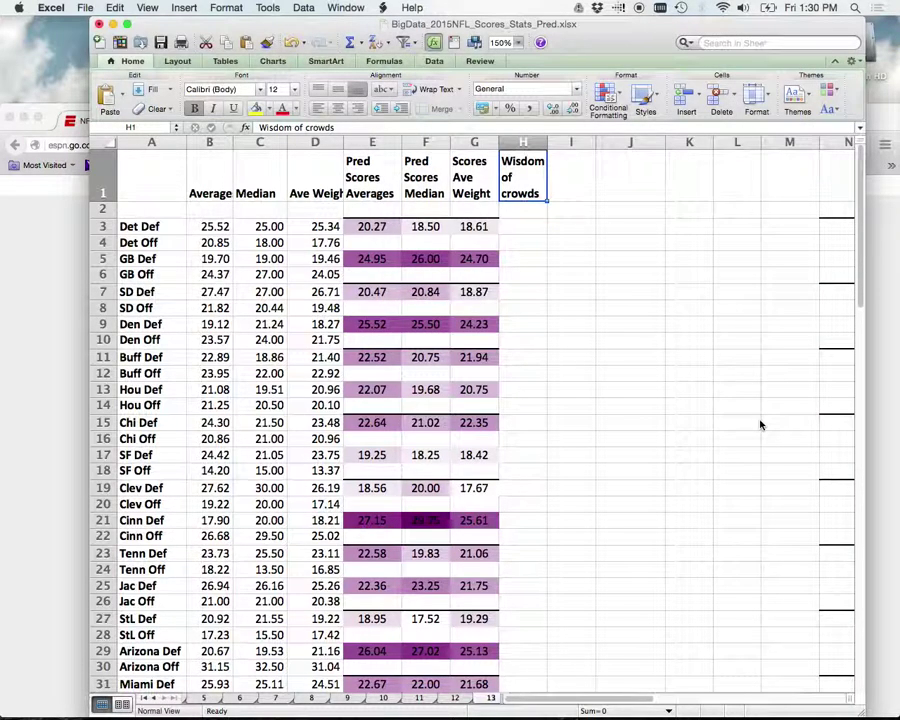
Look through the View menu's display options, then dismiss the menu.
{"action": "left_click", "coordinate": [147, 7]}
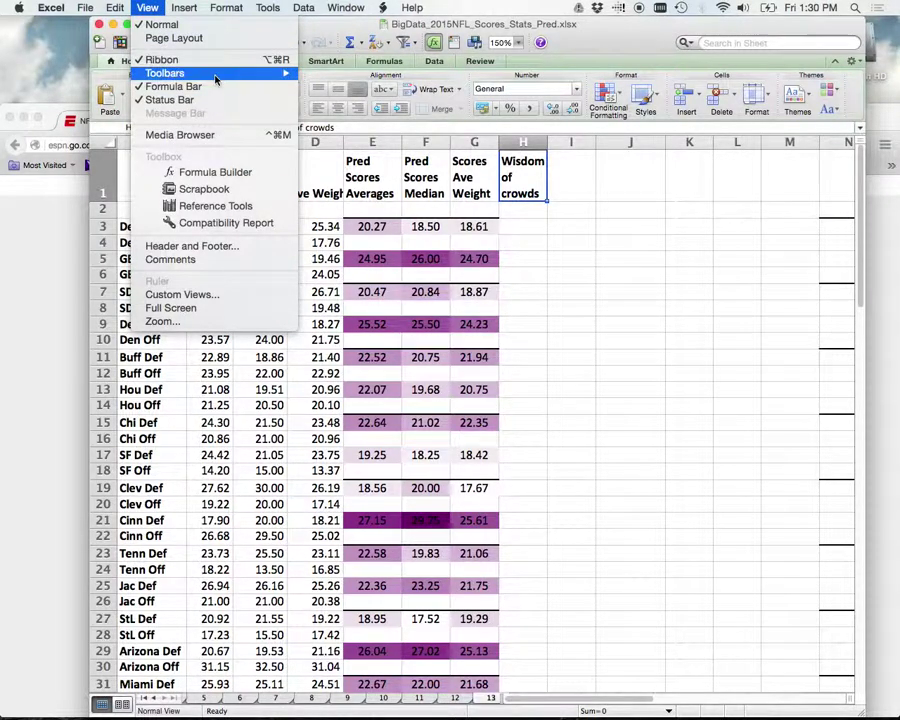
{"action": "mouse_move", "coordinate": [214, 79]}
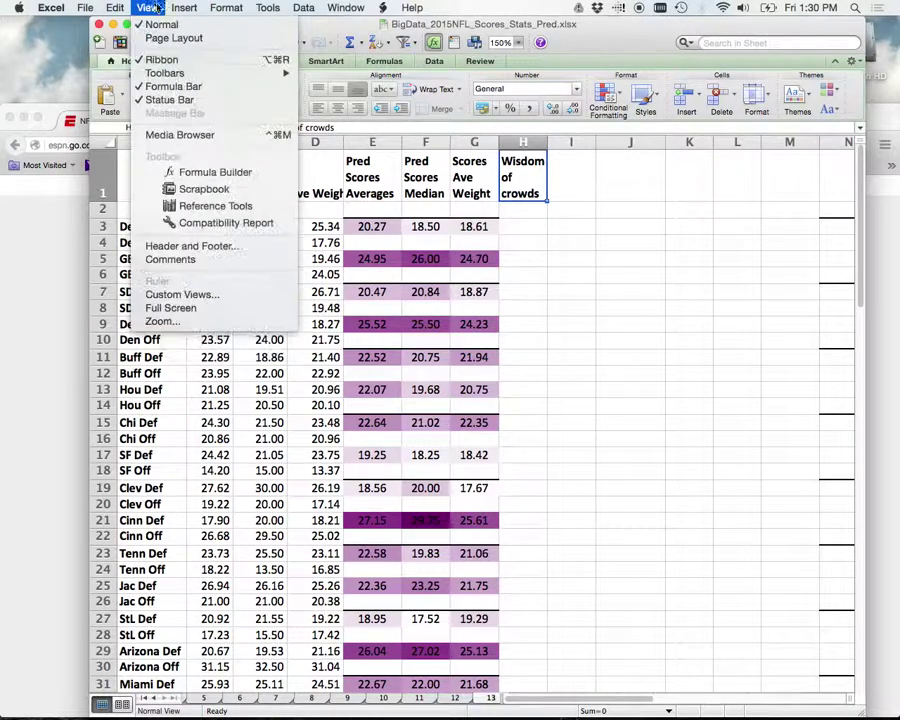
{"action": "left_click", "coordinate": [600, 25]}
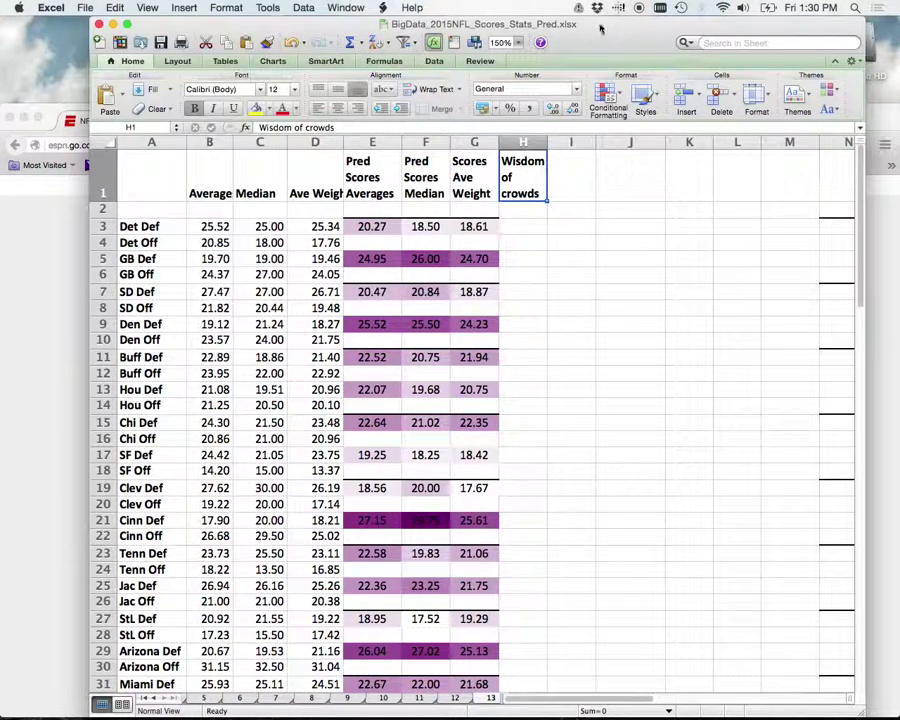
Select cell H3 and begin a formula entry in the formula bar.
{"action": "left_click", "coordinate": [523, 227]}
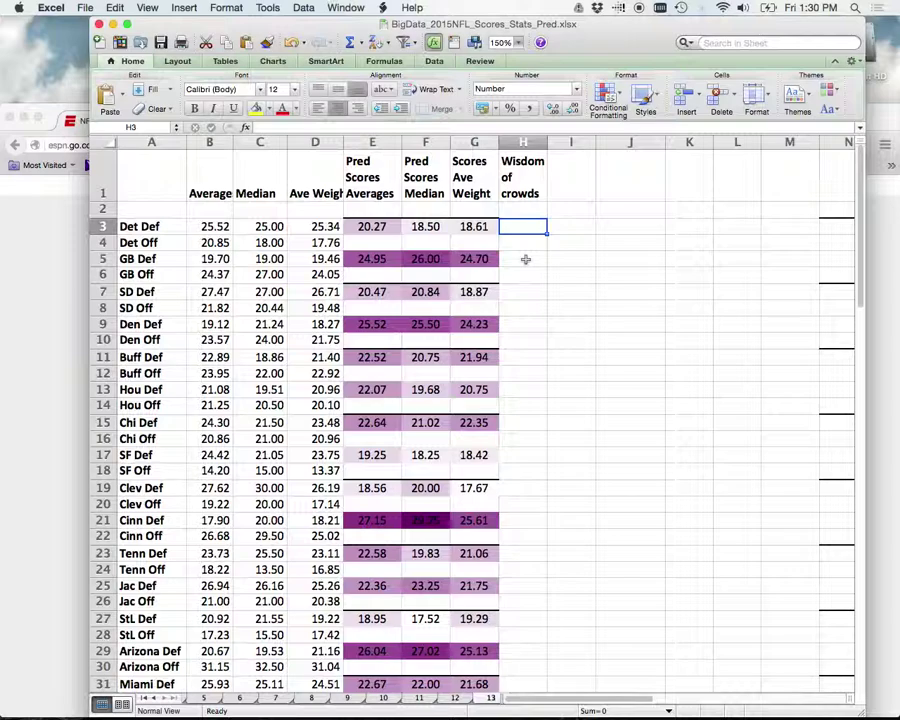
{"action": "left_click", "coordinate": [271, 127]}
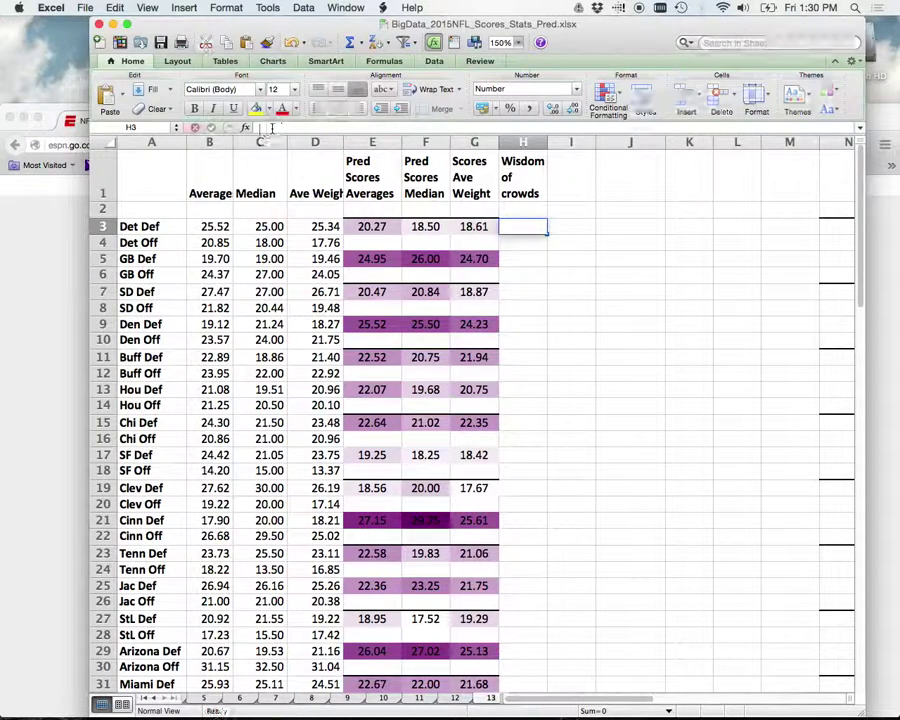
{"action": "type", "text": "======"}
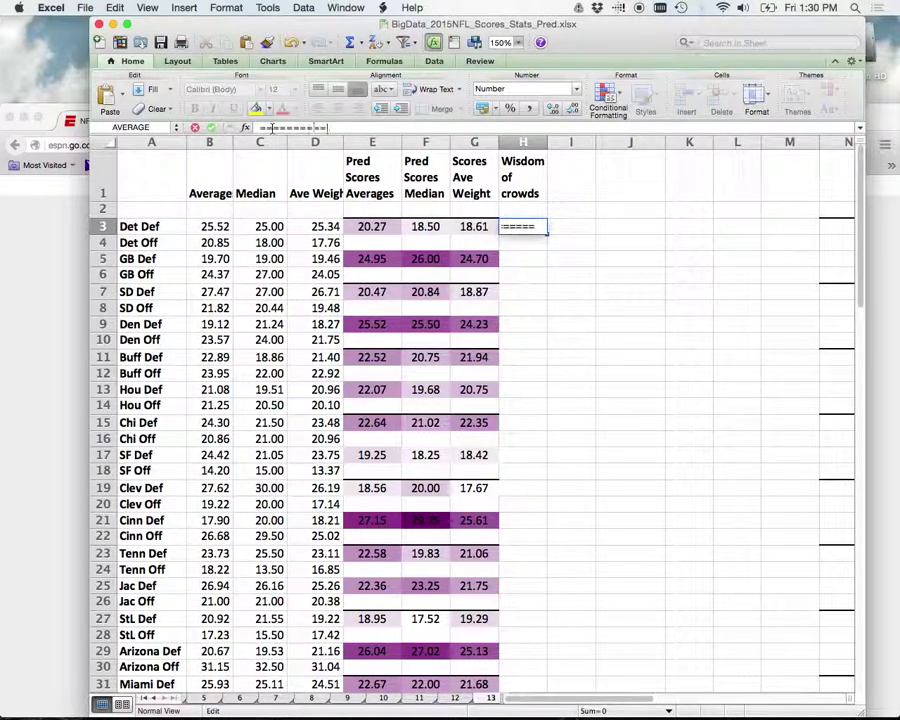
Enter =AVERAGE(E3:G3) in H3, giving 19.13 for Det Def.
{"action": "key", "text": "BackSpace"}
{"action": "key", "text": "BackSpace"}
{"action": "key", "text": "BackSpace"}
{"action": "key", "text": "BackSpace"}
{"action": "key", "text": "BackSpace"}
{"action": "type", "text": "average"}
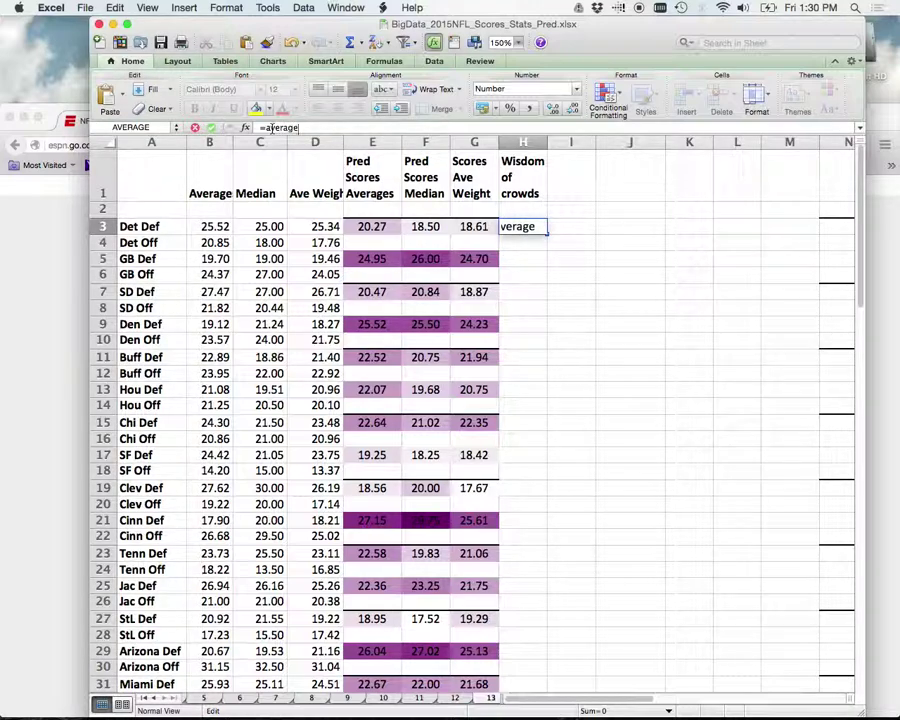
{"action": "type", "text": "("}
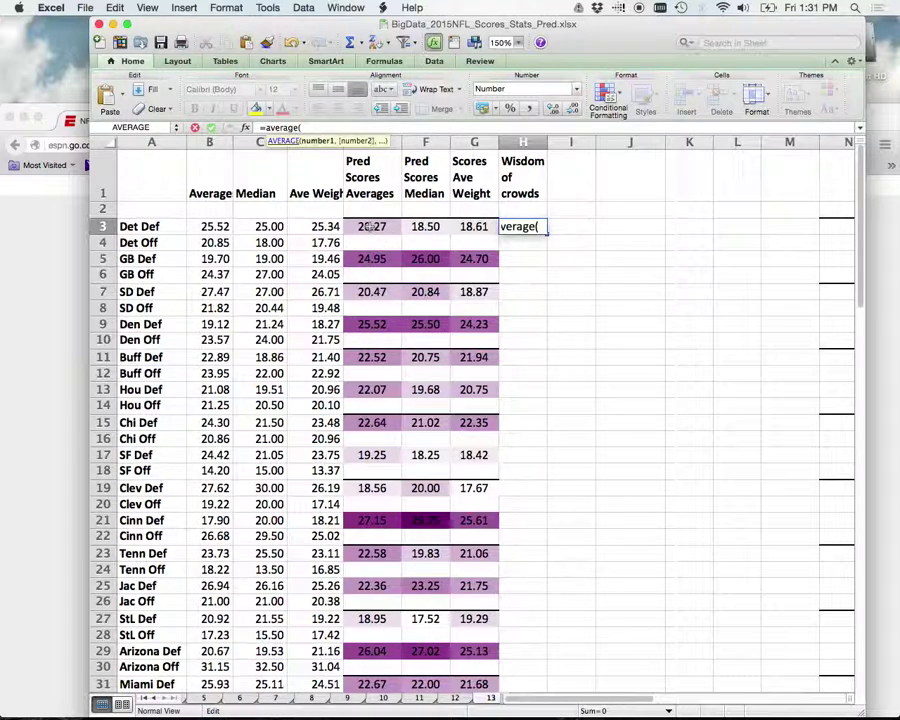
{"action": "left_click_drag", "start_coordinate": [370, 226], "coordinate": [474, 228]}
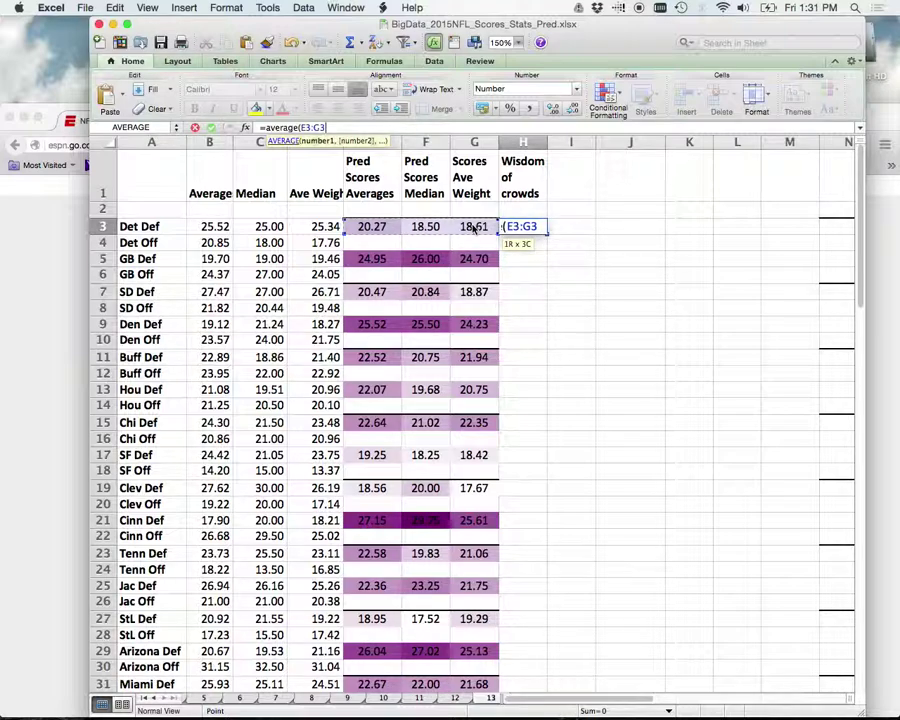
{"action": "type", "text": ")"}
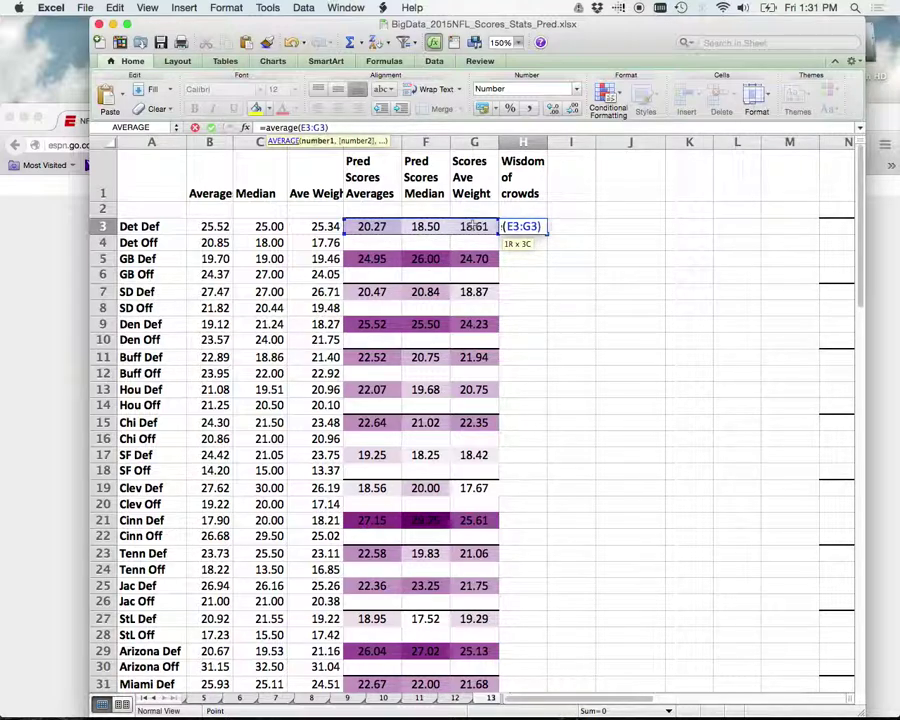
{"action": "key", "text": "Return"}
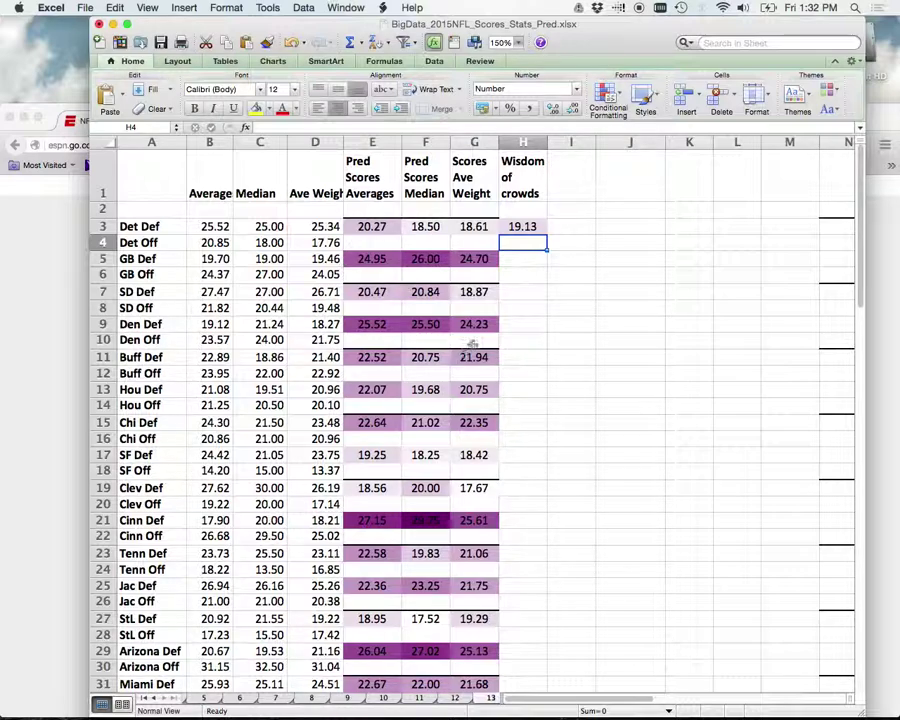
Copy the H3 average formula down through H6, giving 25.21 for GB Def.
{"action": "left_click", "coordinate": [525, 263]}
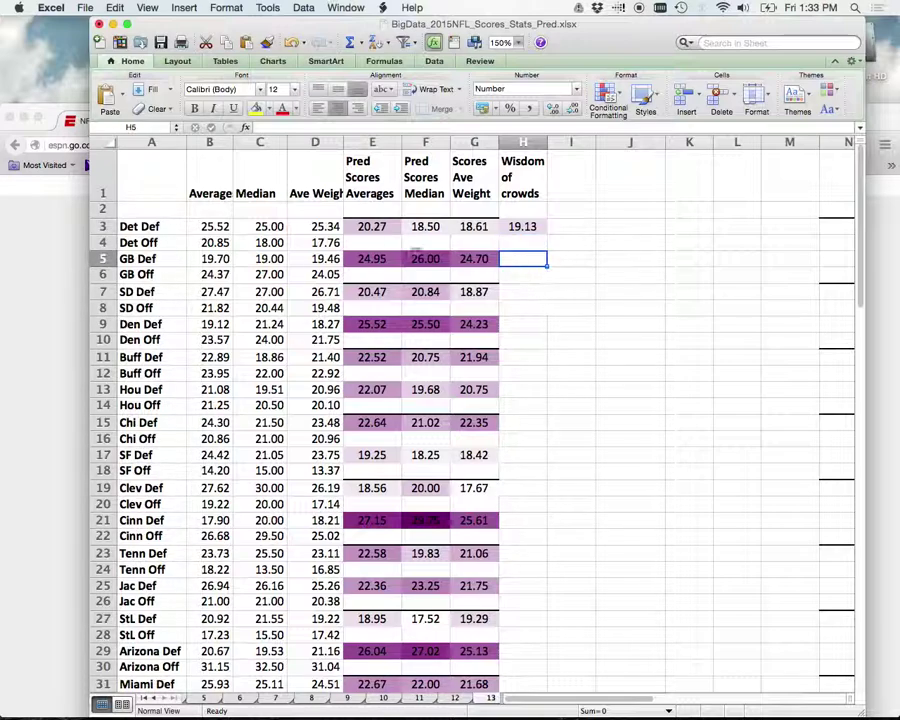
{"action": "type", "text": "="}
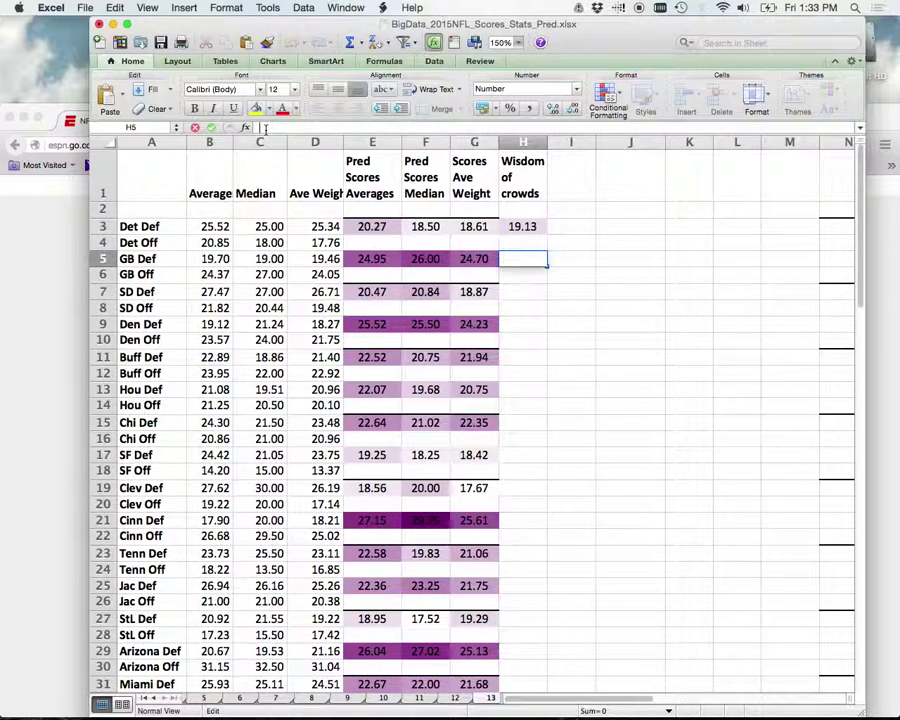
{"action": "type", "text": "===="}
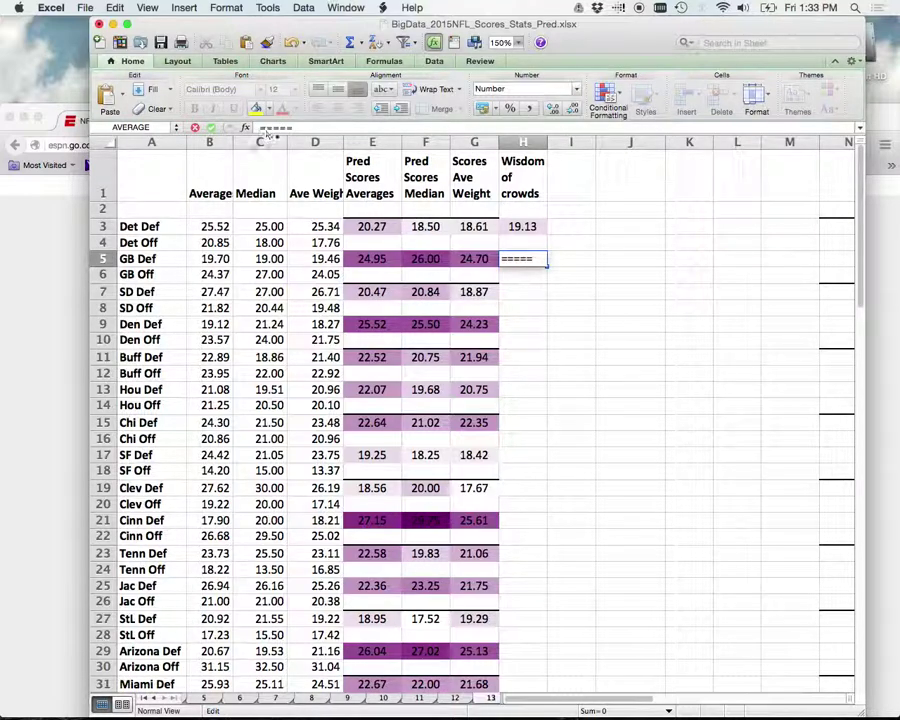
{"action": "key", "text": "BackSpace"}
{"action": "key", "text": "BackSpace"}
{"action": "key", "text": "BackSpace"}
{"action": "key", "text": "BackSpace"}
{"action": "key", "text": "BackSpace"}
{"action": "left_click", "coordinate": [572, 312]}
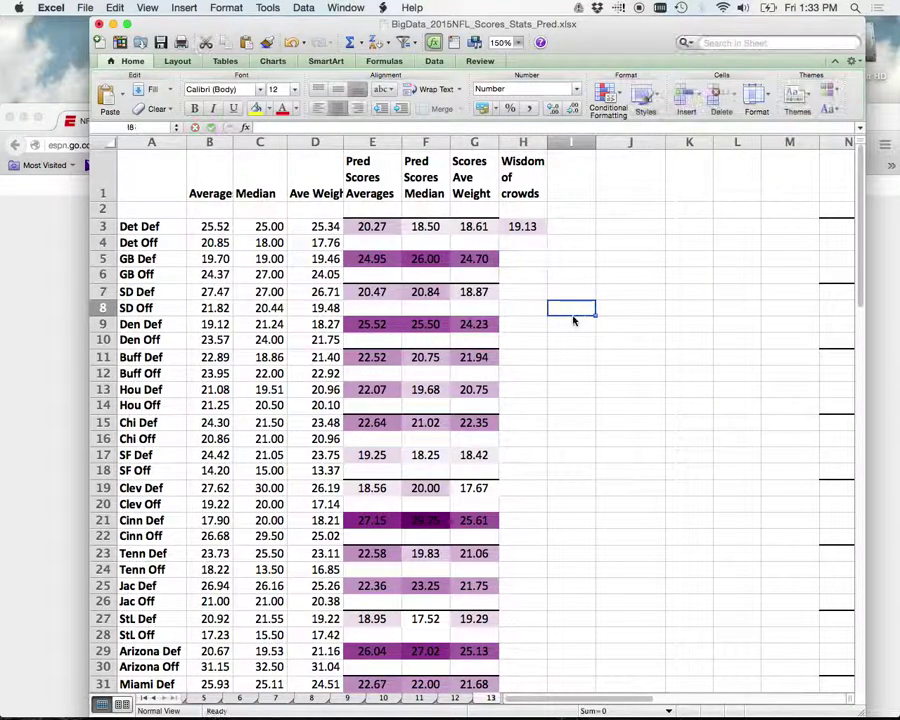
{"action": "left_click", "coordinate": [534, 228]}
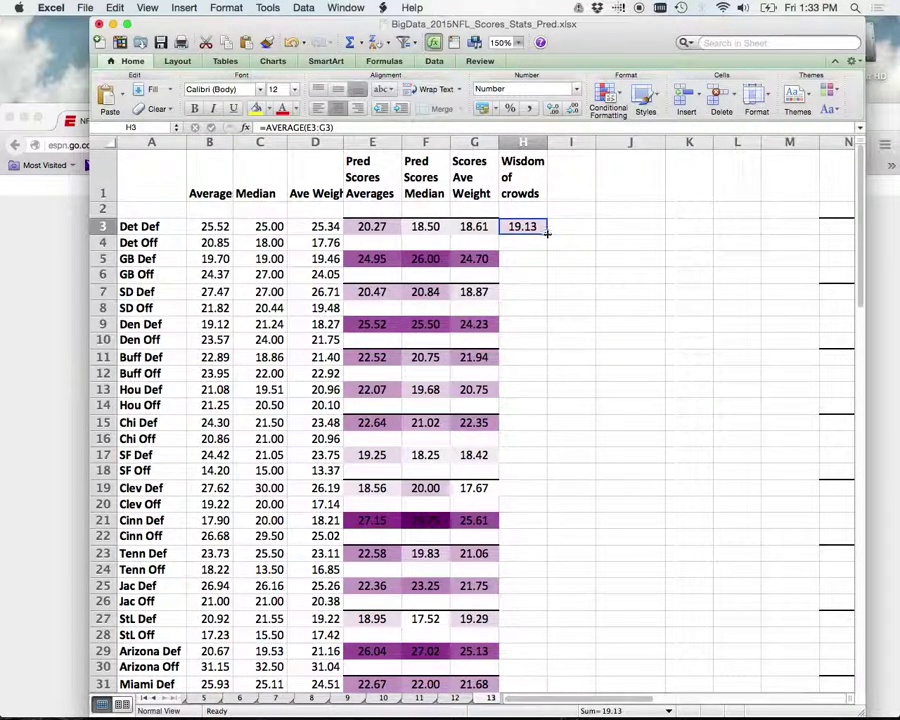
{"action": "left_click_drag", "start_coordinate": [547, 233], "coordinate": [548, 278]}
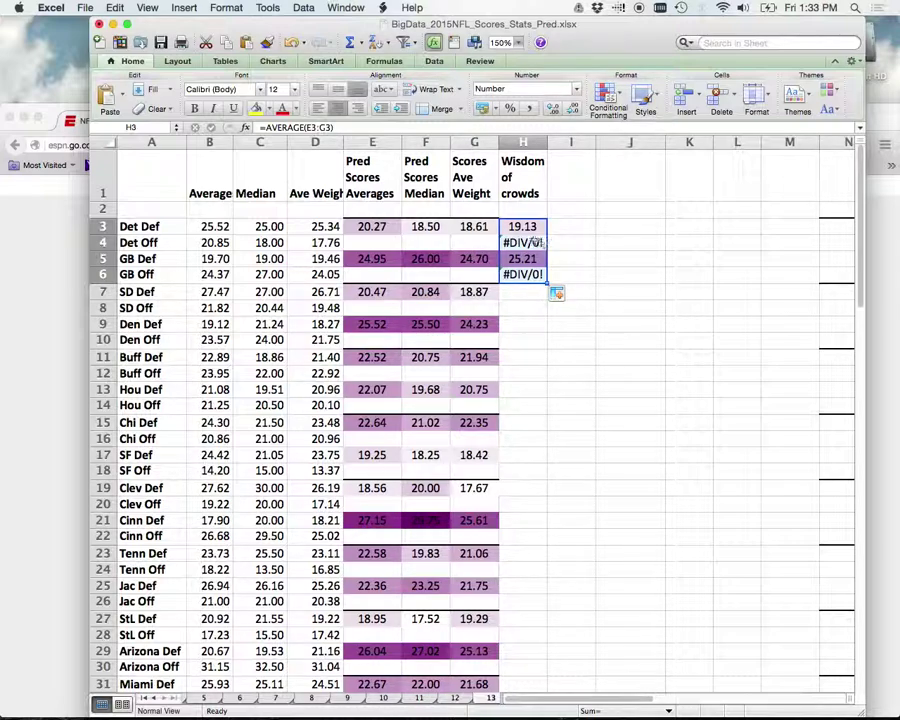
Clear the #DIV/0! errors from the Off rows H4 and H6.
{"action": "left_click", "coordinate": [537, 243]}
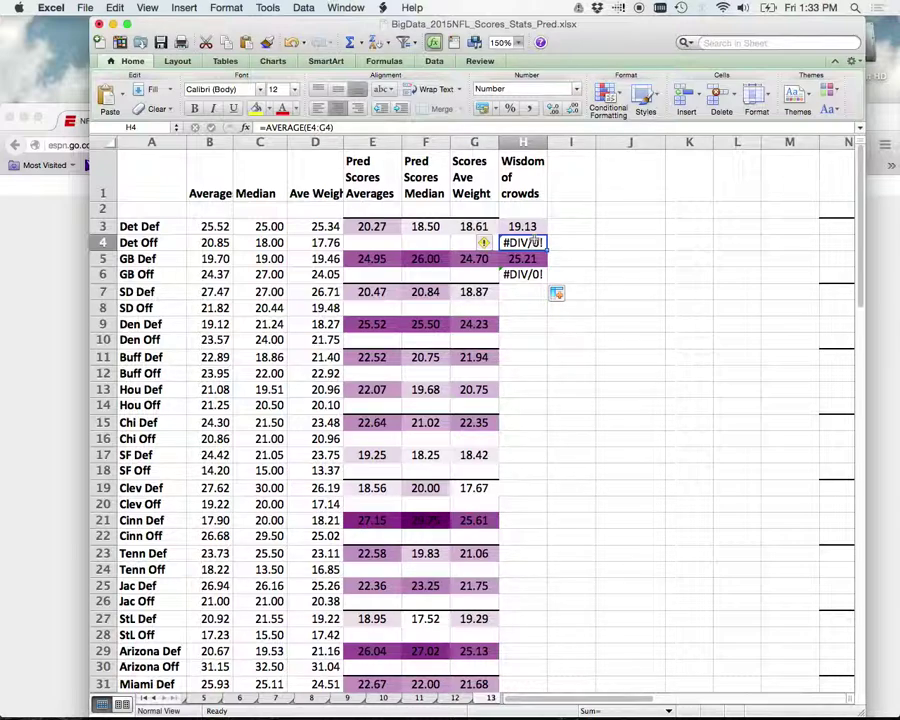
{"action": "key", "text": "BackSpace"}
{"action": "left_click", "coordinate": [527, 275]}
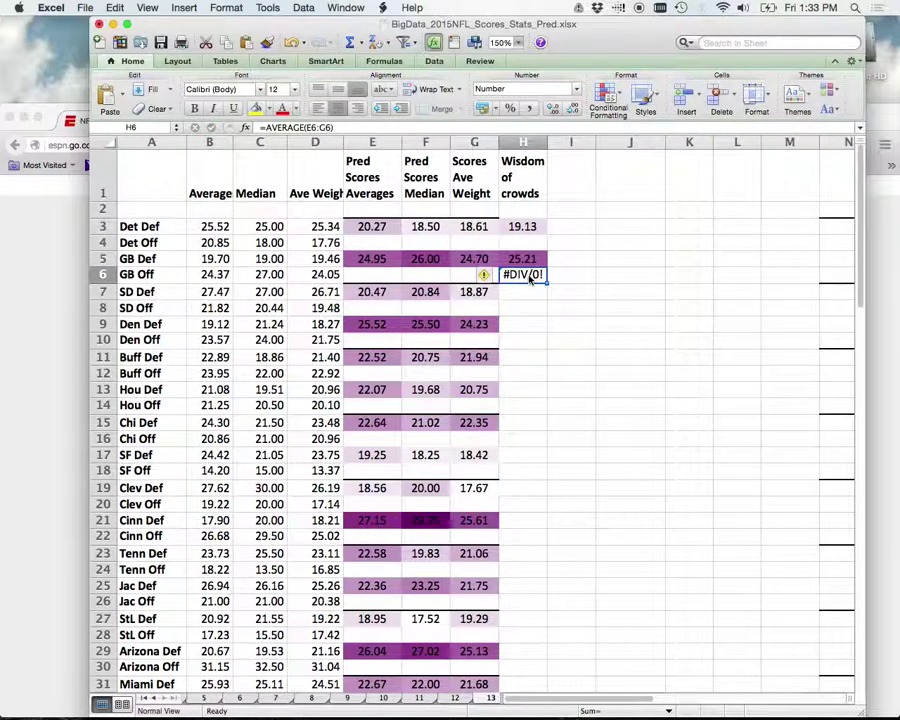
{"action": "key", "text": "BackSpace"}
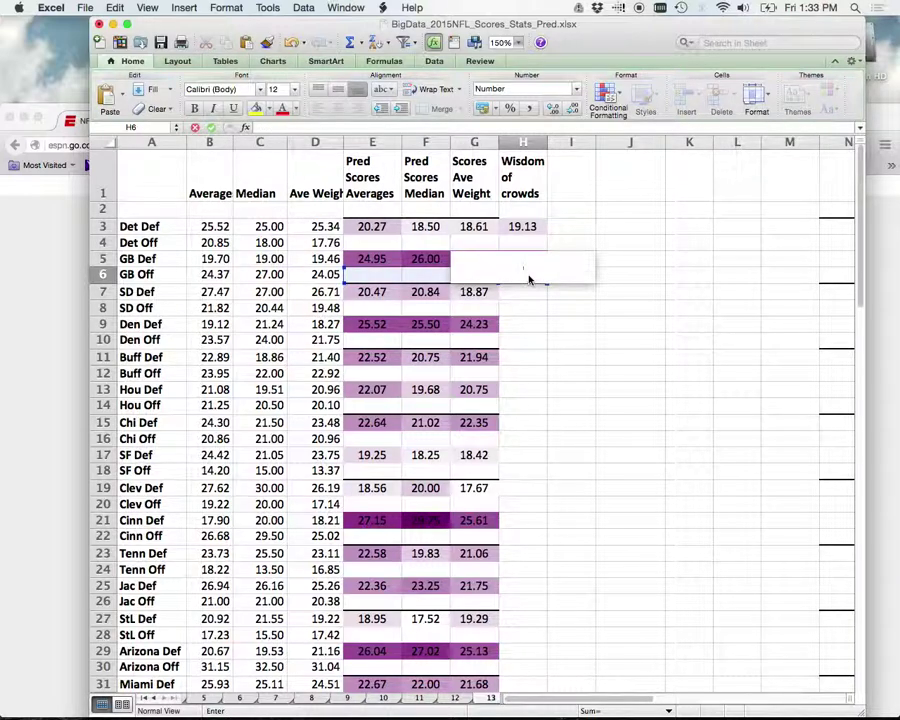
Copy the H3:H6 formula block and select H7:H66 as the paste destination.
{"action": "left_click", "coordinate": [599, 403]}
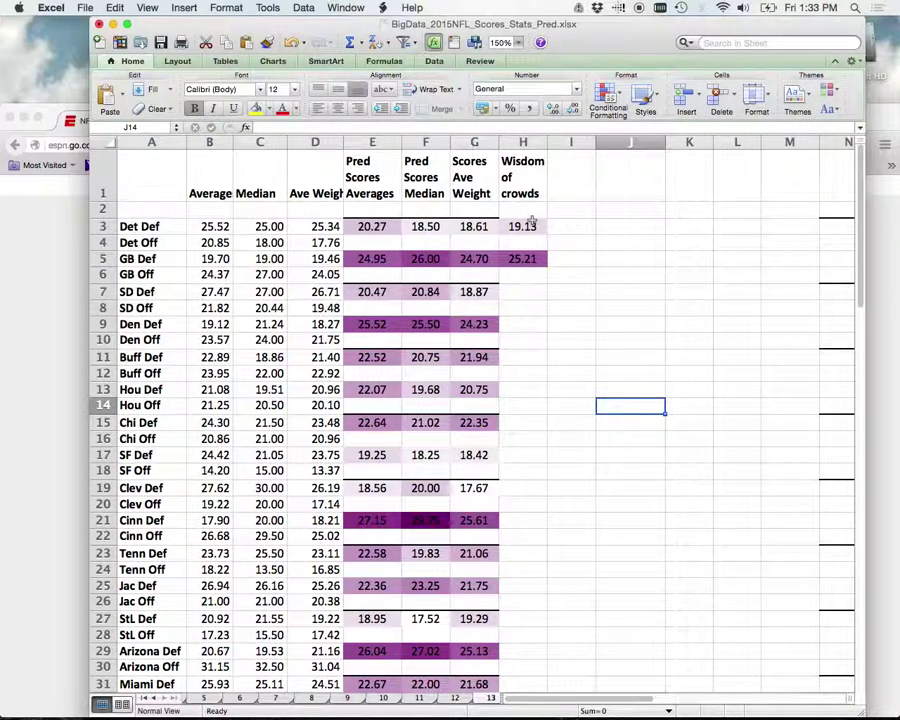
{"action": "left_click_drag", "start_coordinate": [528, 223], "coordinate": [528, 275]}
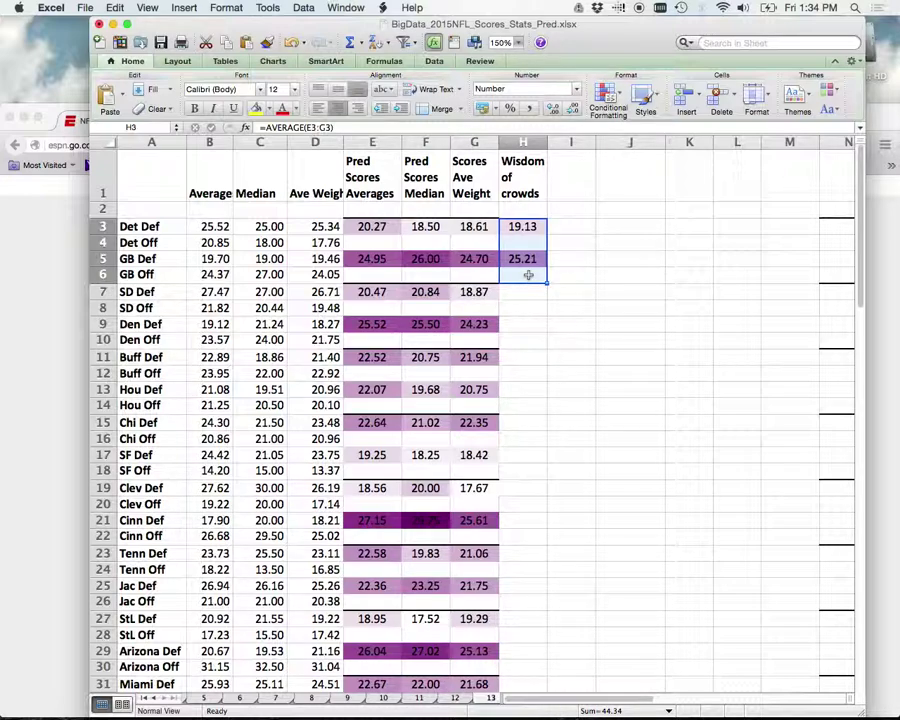
{"action": "key", "text": "super+c"}
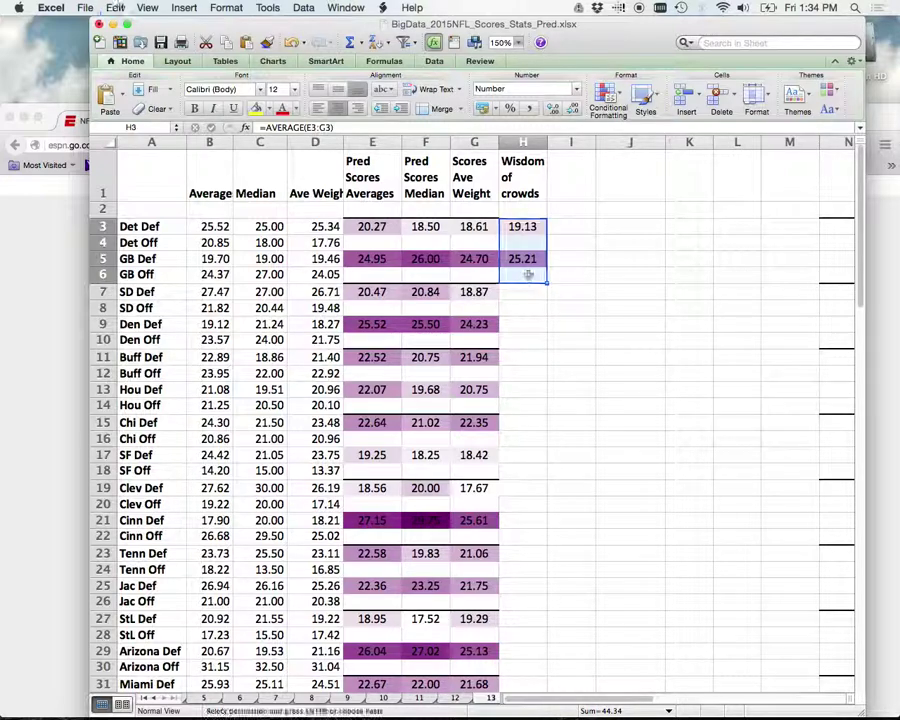
{"action": "left_click_drag", "start_coordinate": [522, 290], "coordinate": [538, 589]}
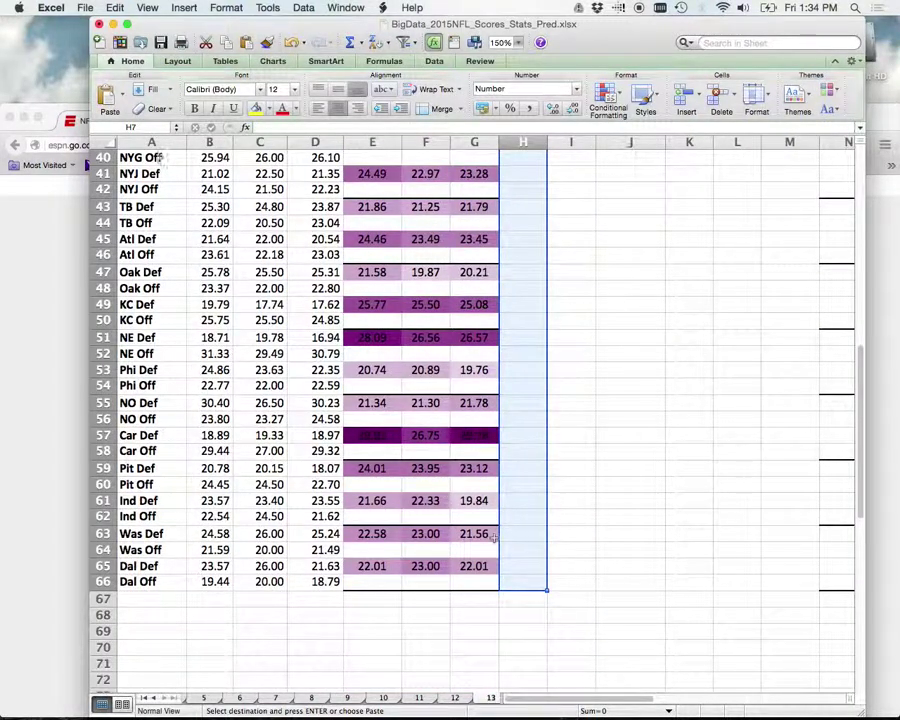
Paste formulas only down column H, giving Def-row averages such as 20.06 for SD Def.
{"action": "left_click", "coordinate": [123, 97]}
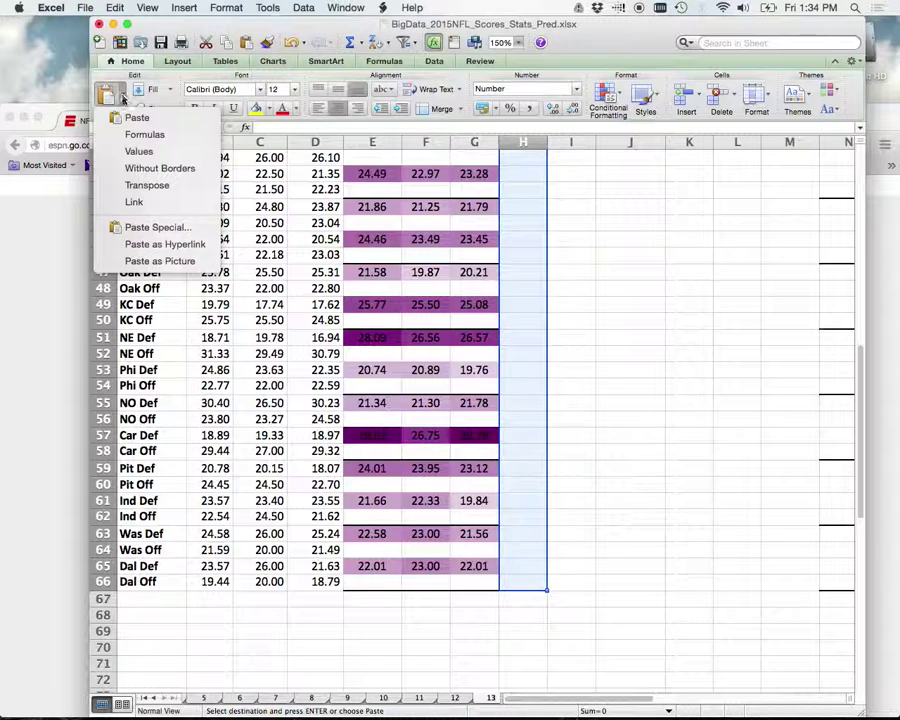
{"action": "left_click", "coordinate": [149, 228]}
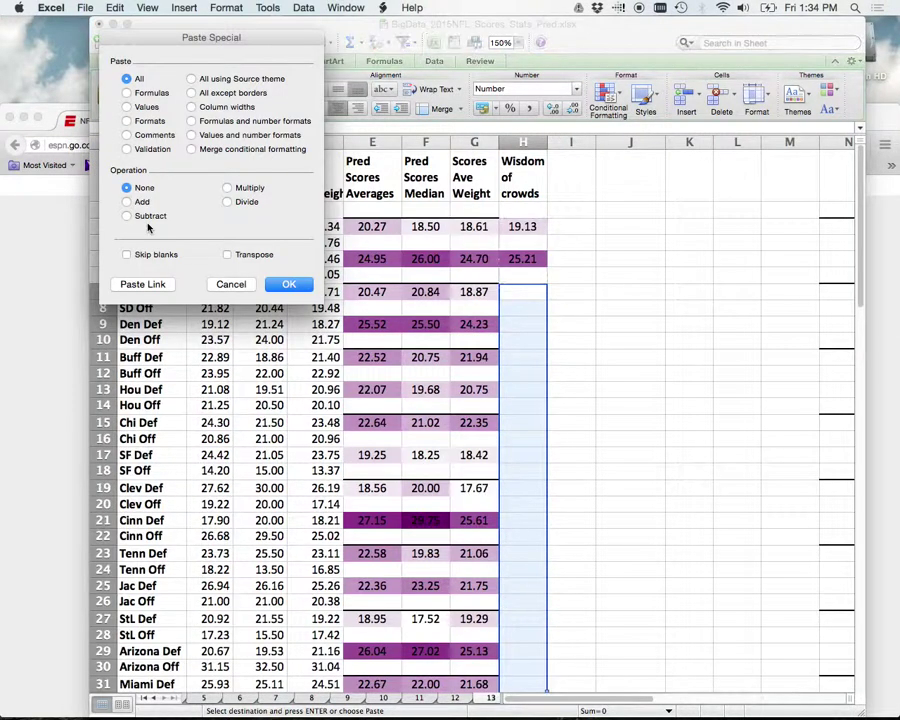
{"action": "left_click", "coordinate": [127, 93]}
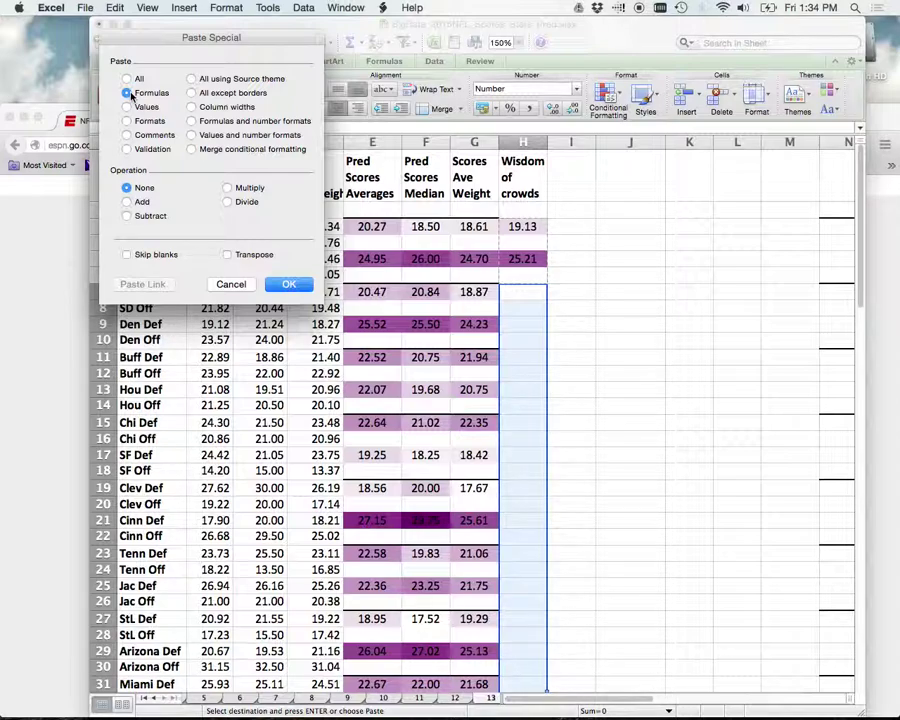
{"action": "left_click", "coordinate": [290, 285]}
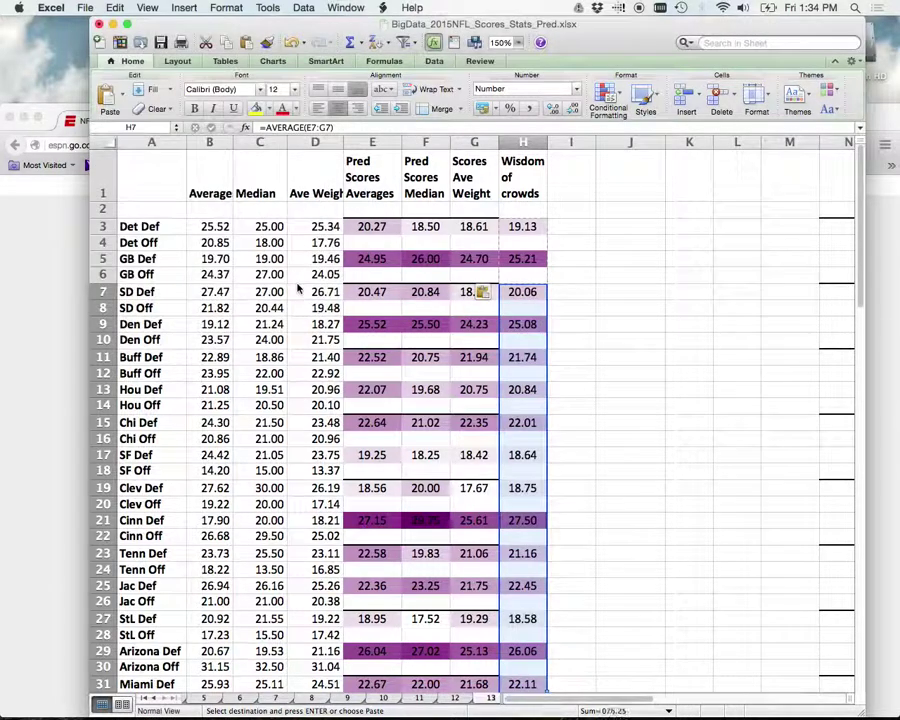
{"action": "left_click", "coordinate": [723, 424]}
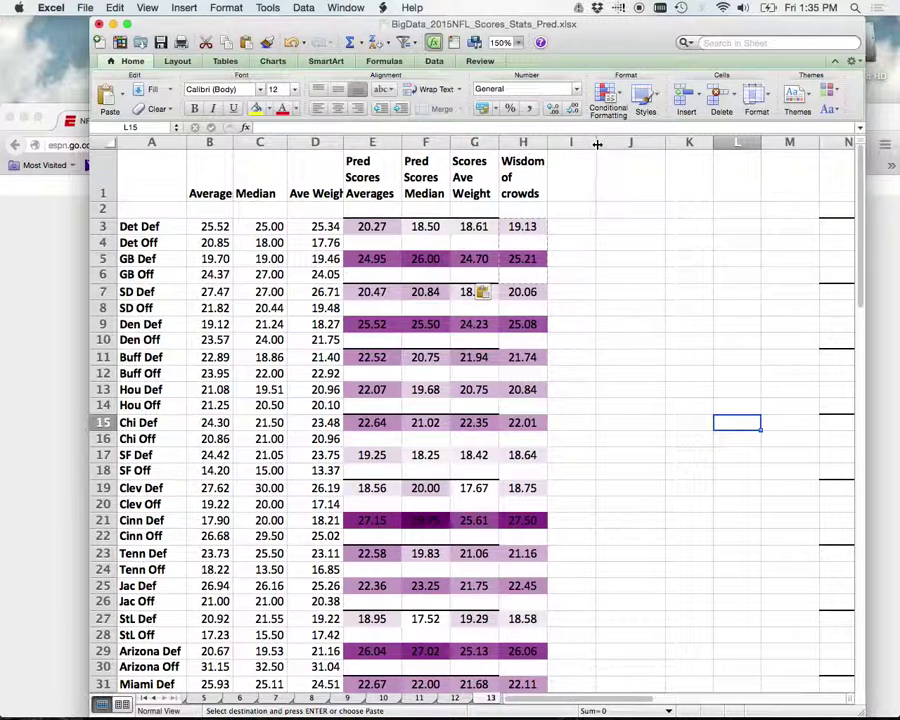
Widen column I, add an 'Actual Score' heading, and enter 23 in I3 and 27 in I5.
{"action": "left_click_drag", "start_coordinate": [600, 143], "coordinate": [605, 142]}
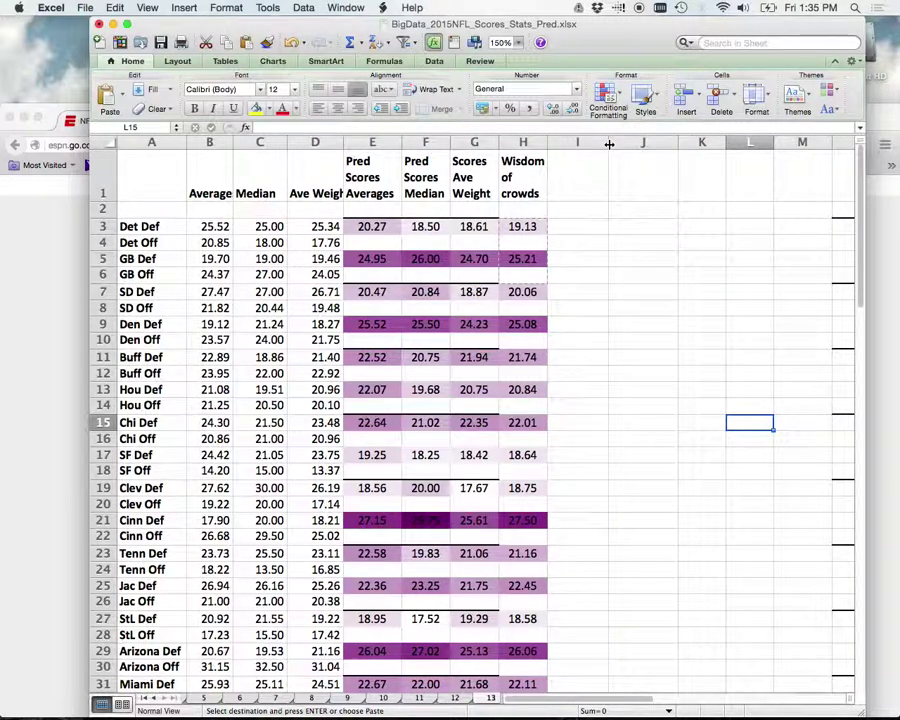
{"action": "left_click", "coordinate": [579, 197]}
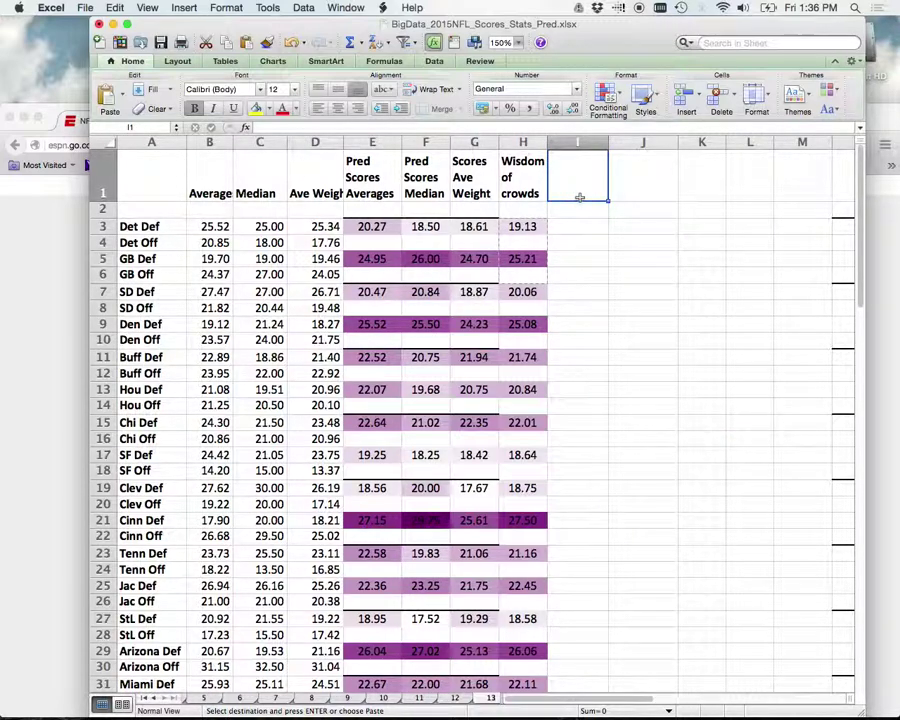
{"action": "type", "text": "Ac"}
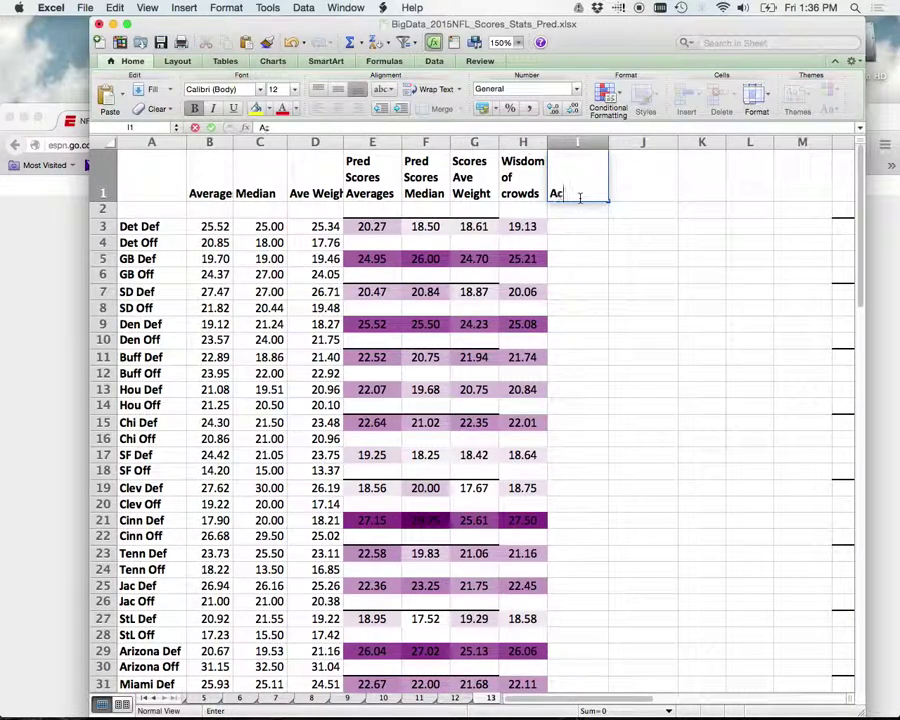
{"action": "type", "text": "tual Score"}
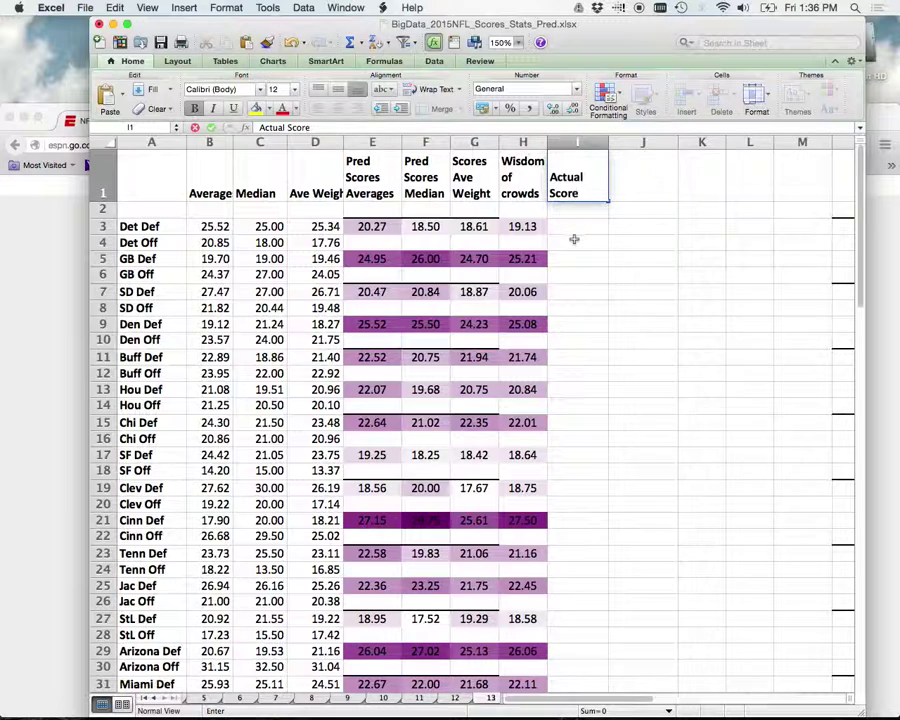
{"action": "left_click", "coordinate": [578, 232]}
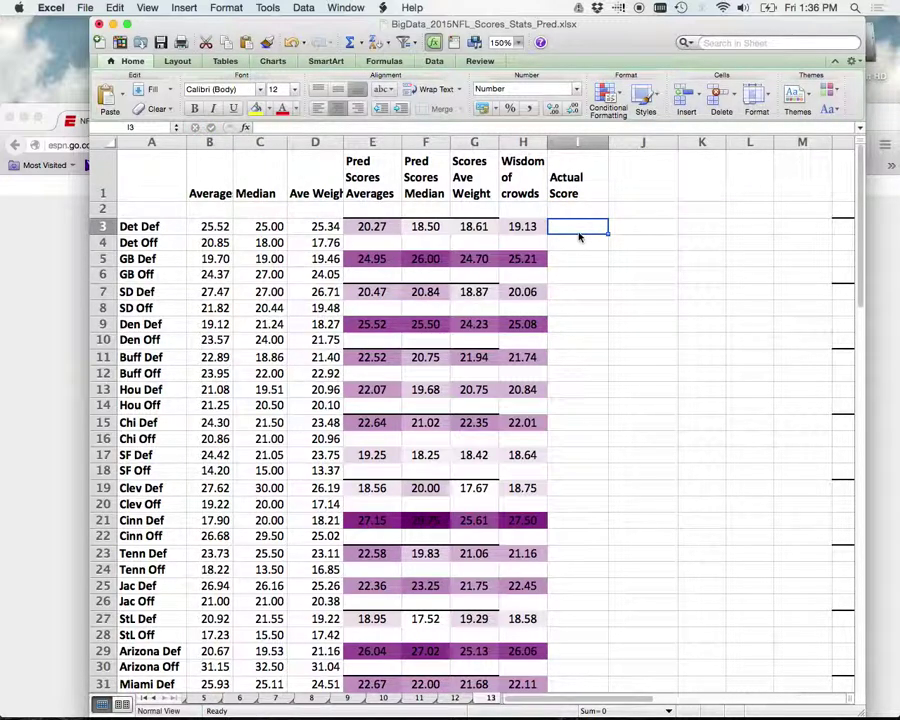
{"action": "type", "text": "2"}
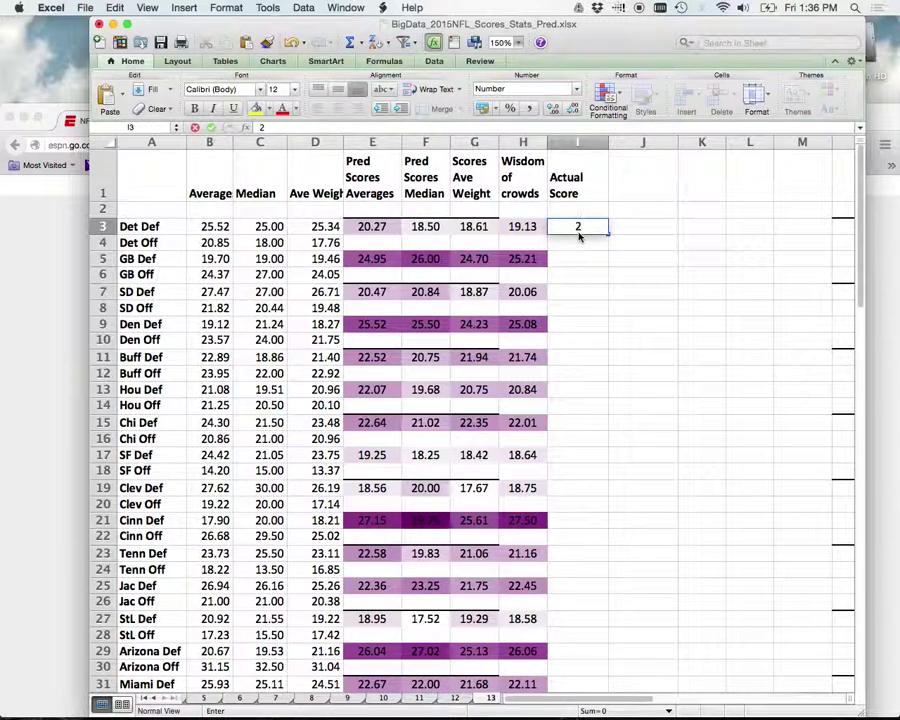
{"action": "type", "text": "3"}
{"action": "left_click", "coordinate": [577, 259]}
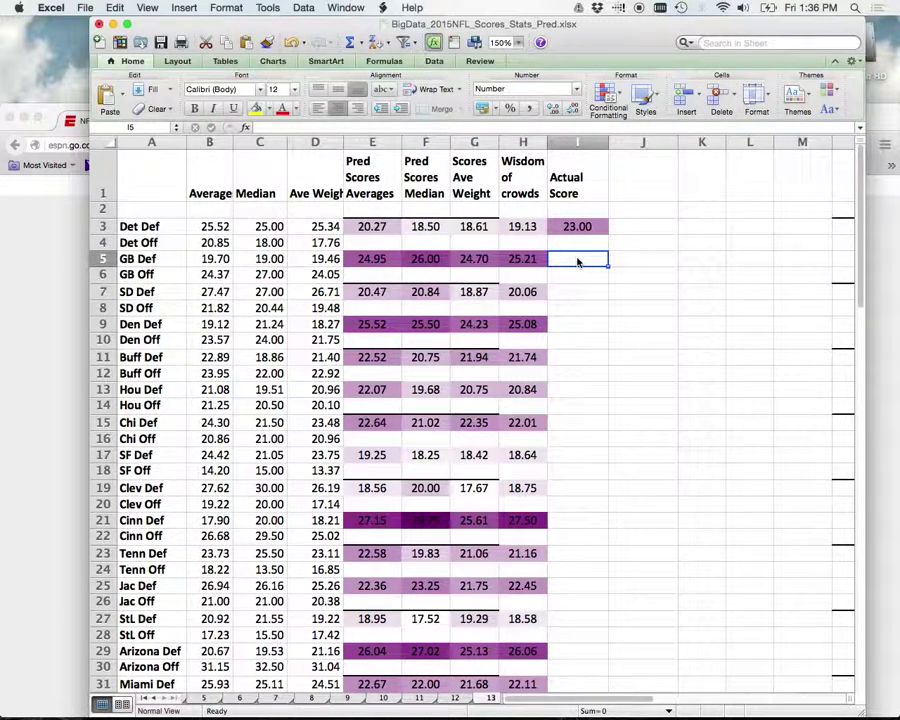
{"action": "type", "text": "27"}
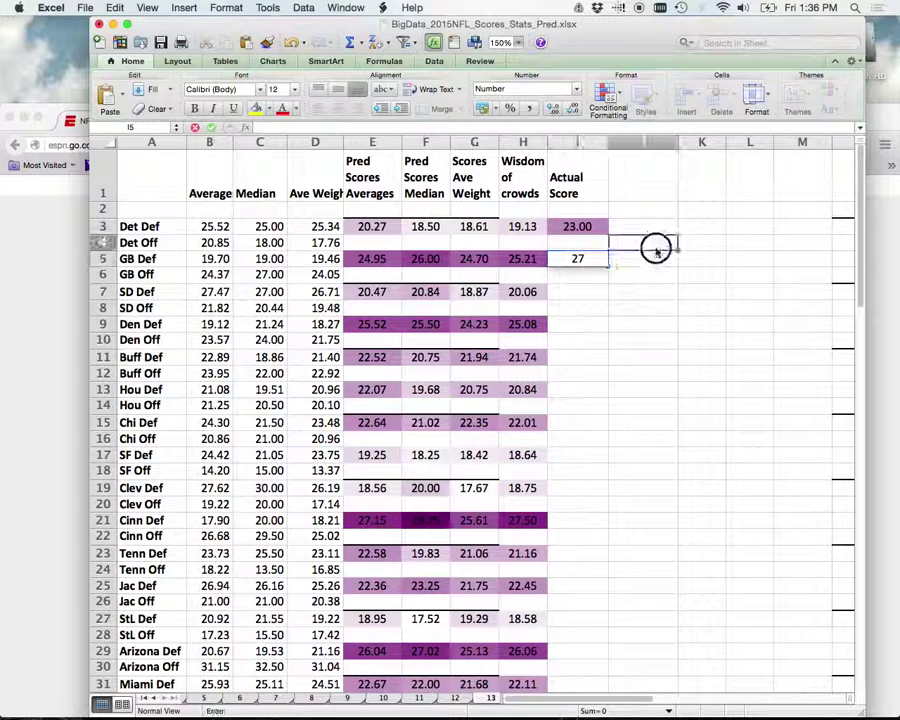
{"action": "left_click", "coordinate": [654, 244]}
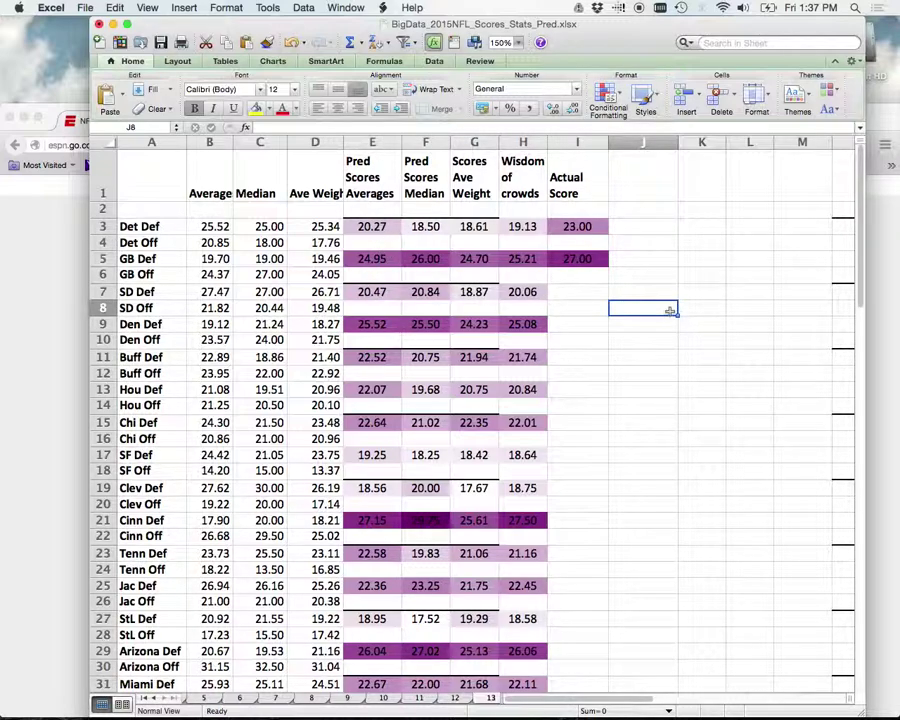
Select J1, then move and widen the Excel window to show more columns.
{"action": "left_click", "coordinate": [651, 198]}
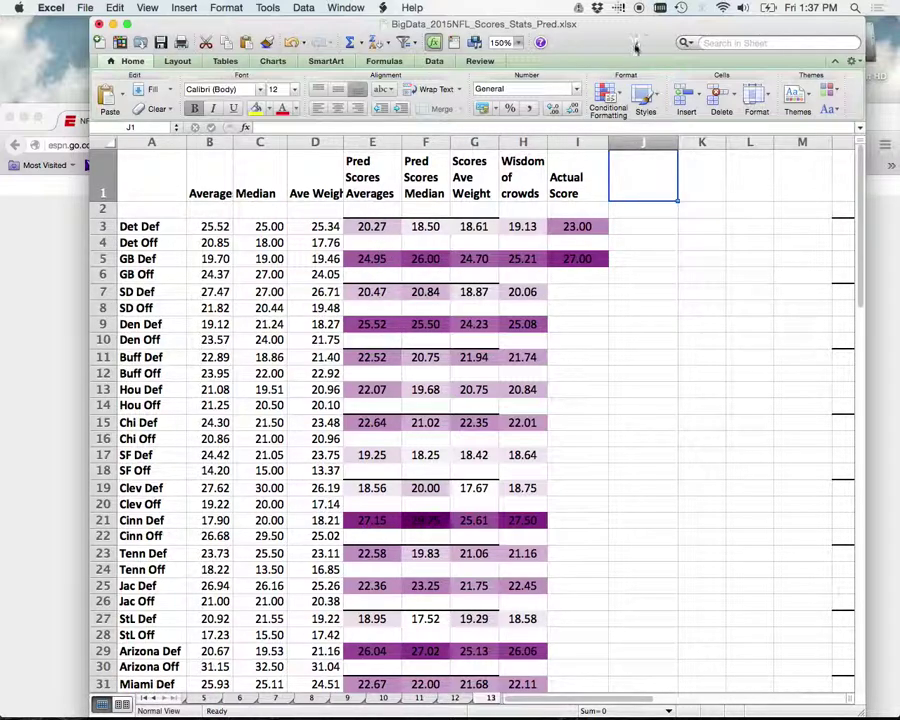
{"action": "left_click_drag", "start_coordinate": [639, 20], "coordinate": [566, 17]}
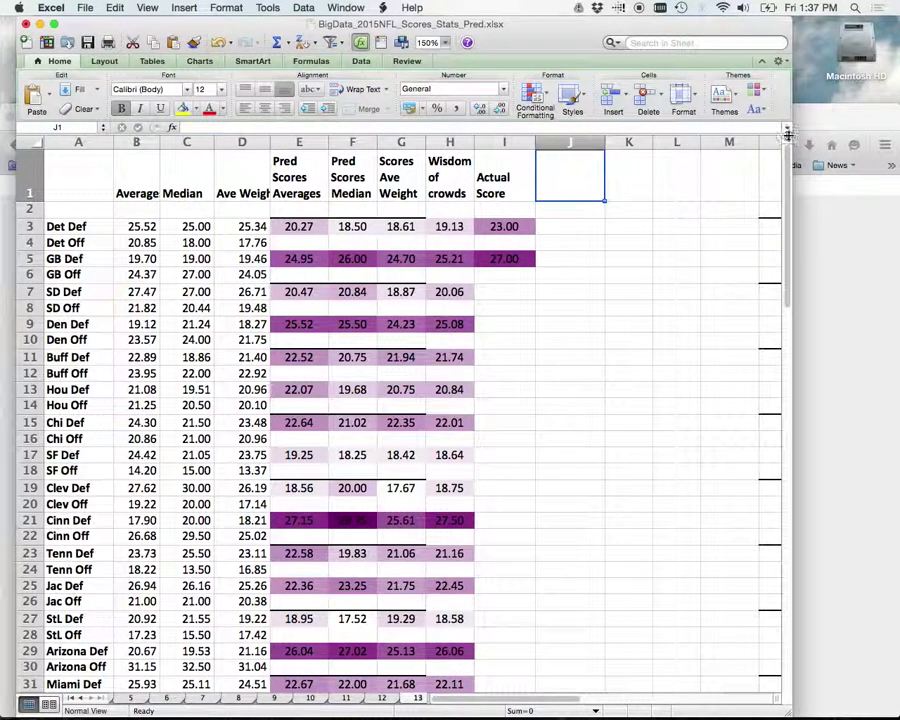
{"action": "left_click_drag", "start_coordinate": [790, 118], "coordinate": [878, 121]}
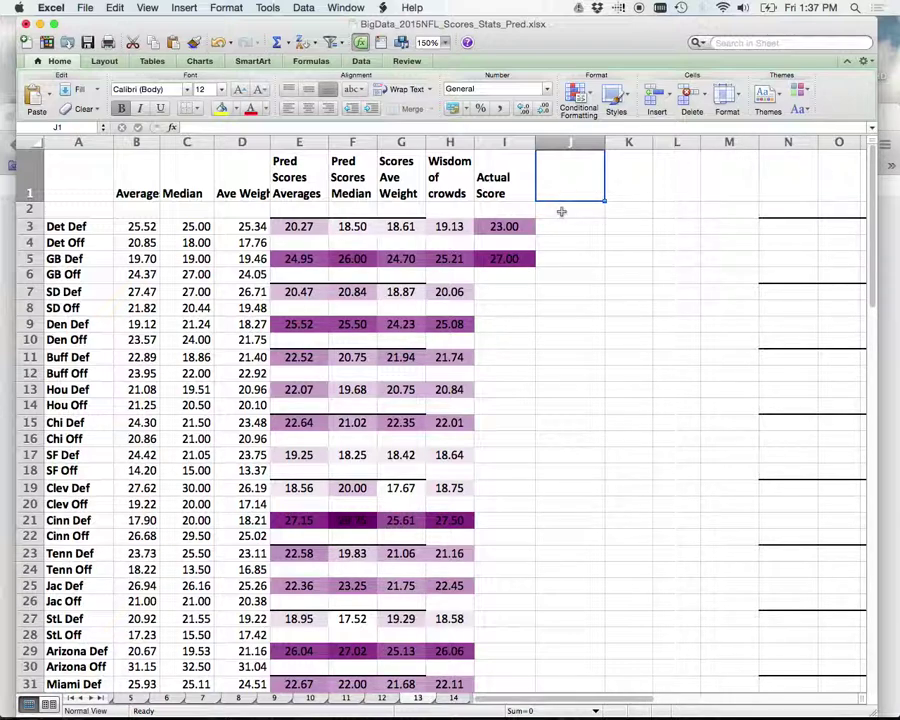
Type the heading 'Diff Obs-Pred Averages' in cell J1.
{"action": "type", "text": "Diff"}
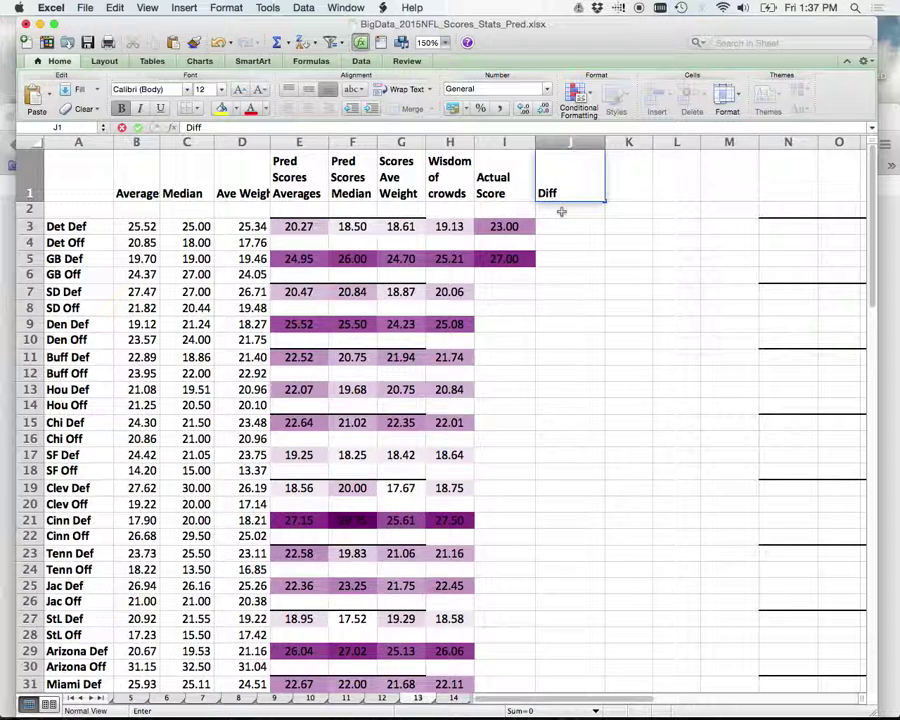
{"action": "type", "text": " Pre"}
{"action": "type", "text": "-O"}
{"action": "key", "text": "BackSpace"}
{"action": "key", "text": "BackSpace"}
{"action": "key", "text": "BackSpace"}
{"action": "key", "text": "BackSpace"}
{"action": "key", "text": "BackSpace"}
{"action": "key", "text": "BackSpace"}
{"action": "type", "text": "Obs-PR"}
{"action": "key", "text": "BackSpace"}
{"action": "type", "text": "red"}
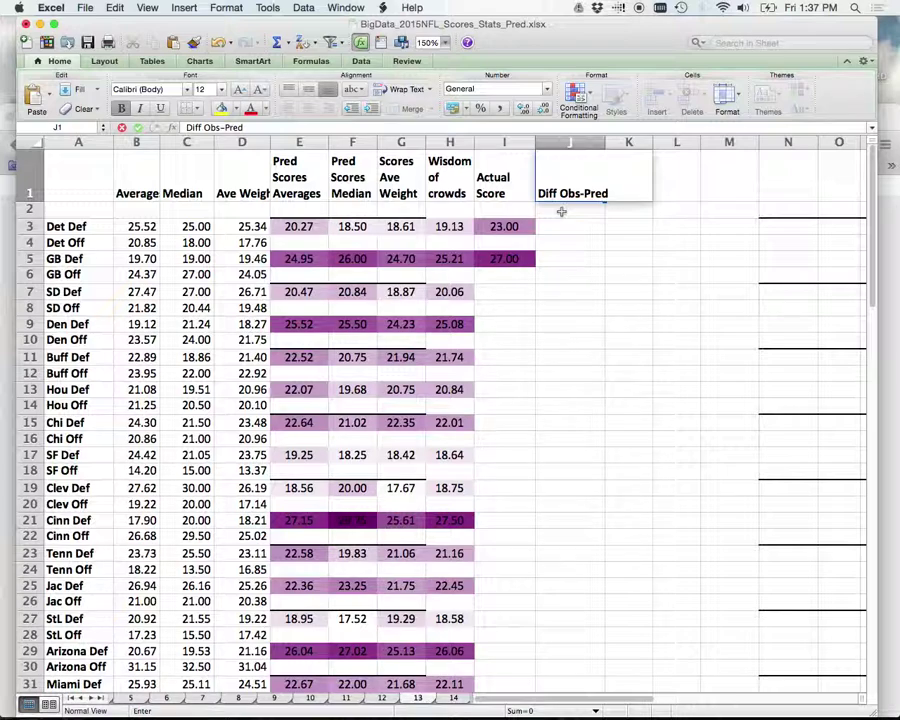
{"action": "type", "text": " Averages"}
Turn on Wrap text for cell J1 so 'Diff Obs-Pred Averages' spans three lines.
{"action": "left_click", "coordinate": [588, 279]}
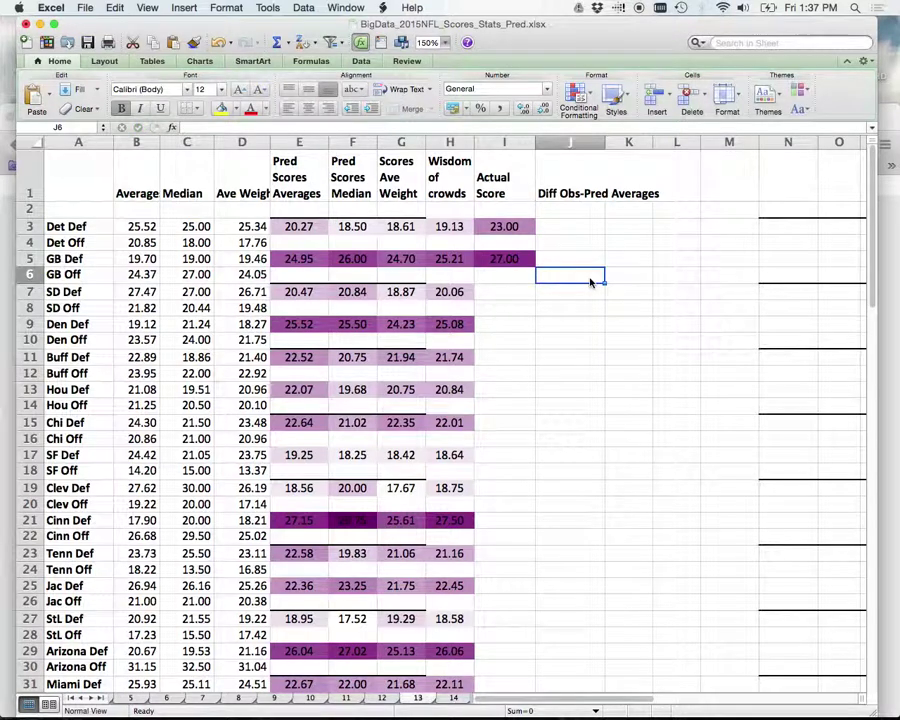
{"action": "left_click", "coordinate": [585, 186]}
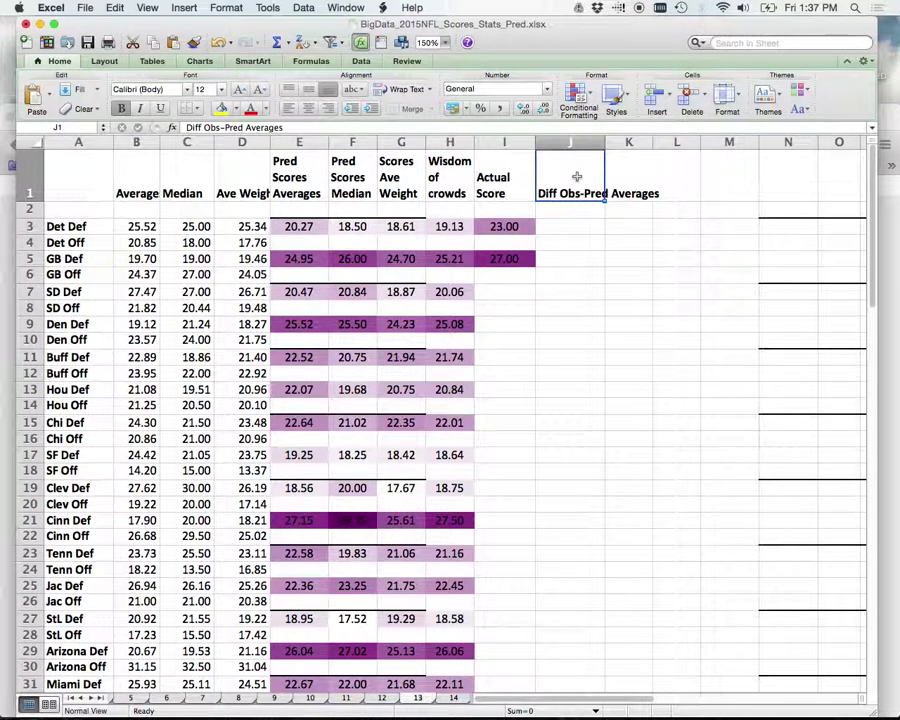
{"action": "right_click", "coordinate": [577, 177]}
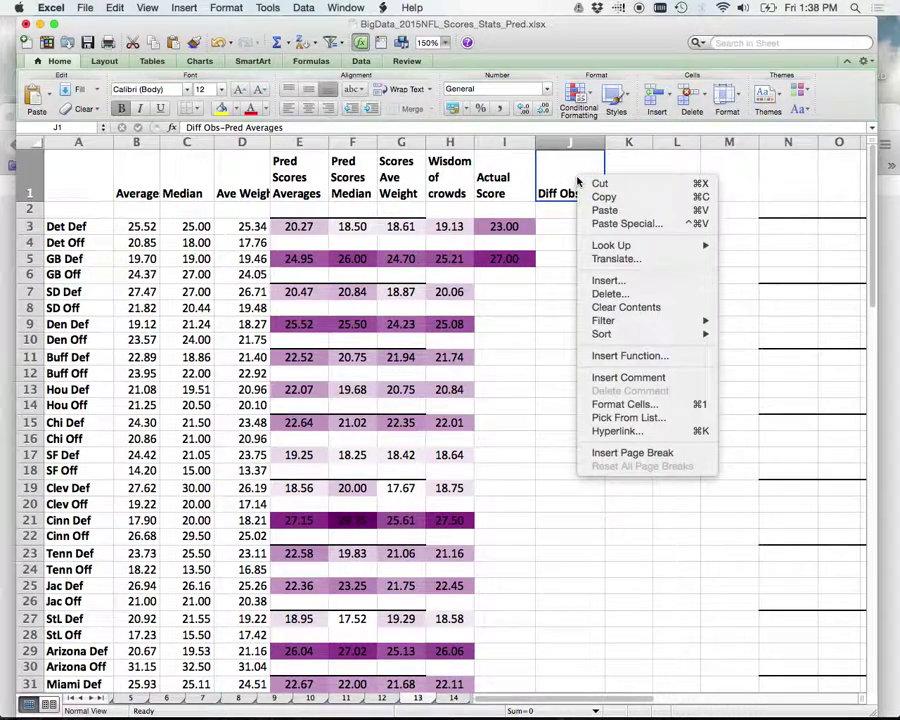
{"action": "left_click", "coordinate": [655, 403]}
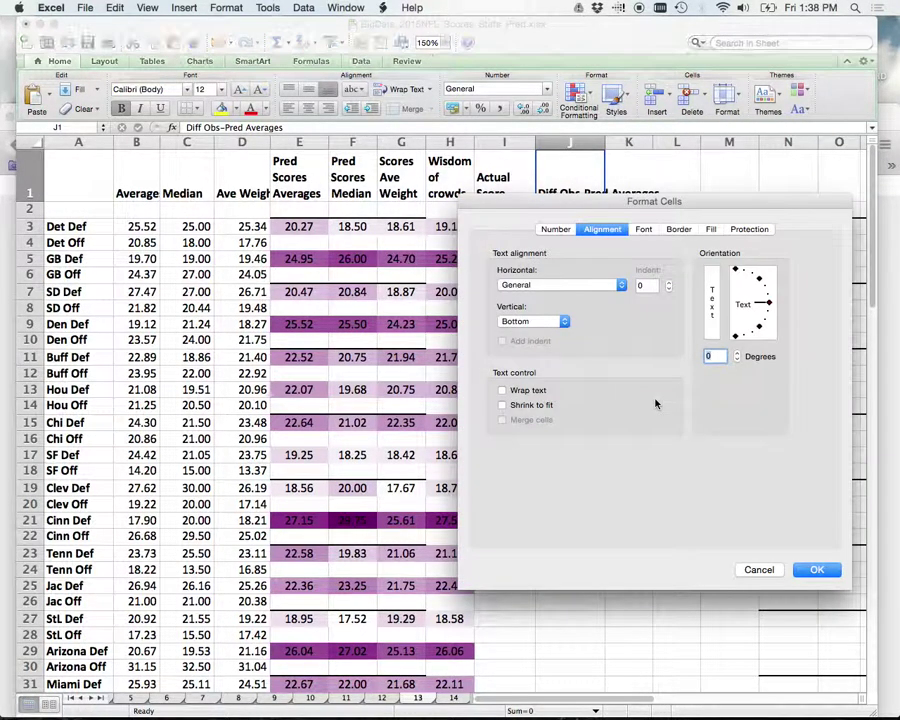
{"action": "left_click", "coordinate": [503, 391]}
{"action": "left_click", "coordinate": [819, 571]}
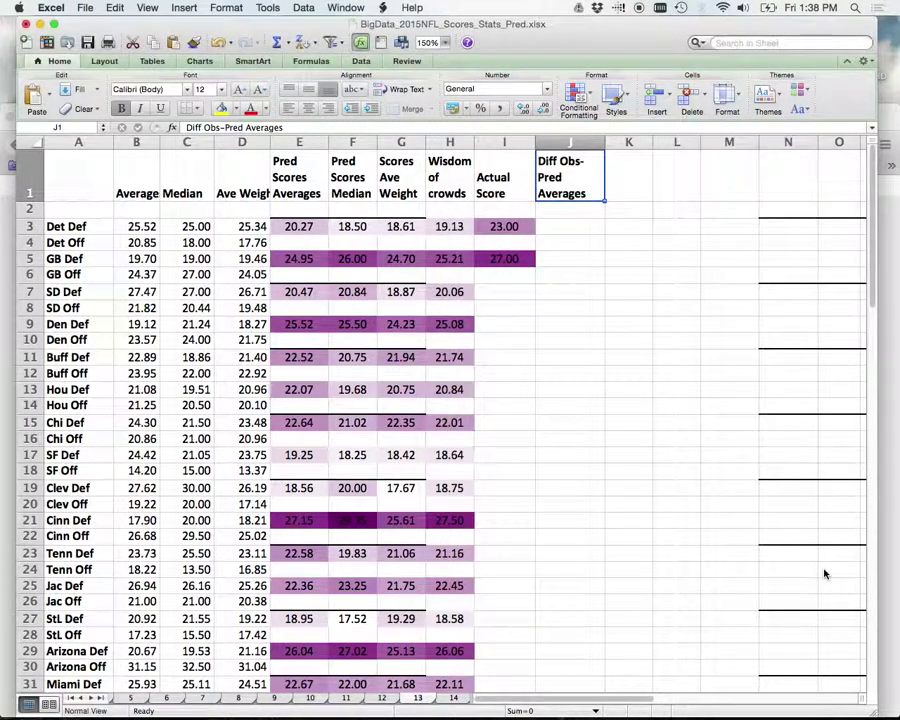
{"action": "left_click", "coordinate": [562, 230]}
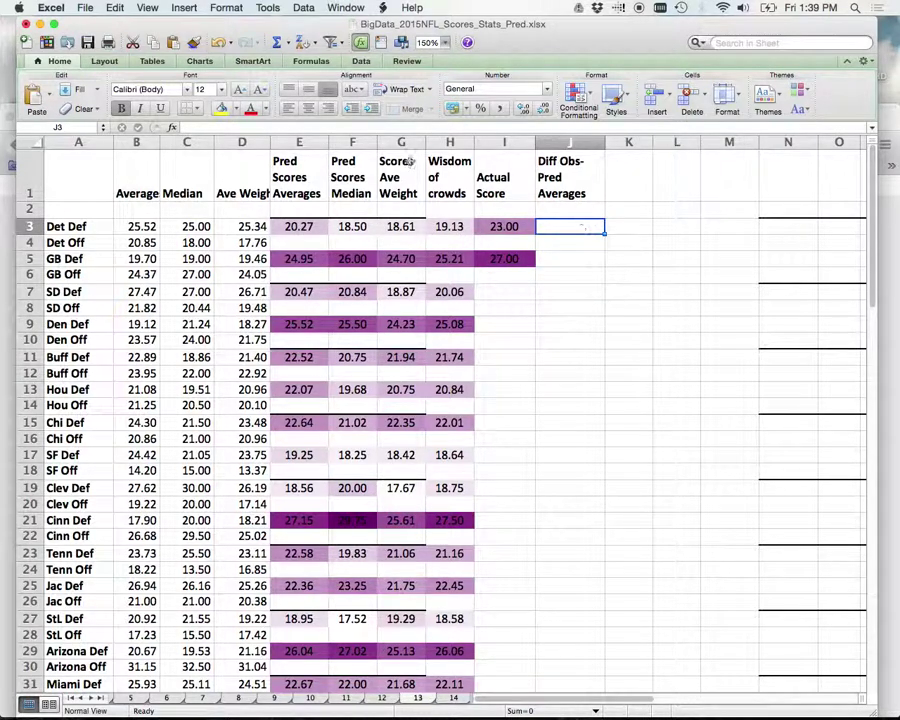
{"action": "key", "text": "ctrl+u"}
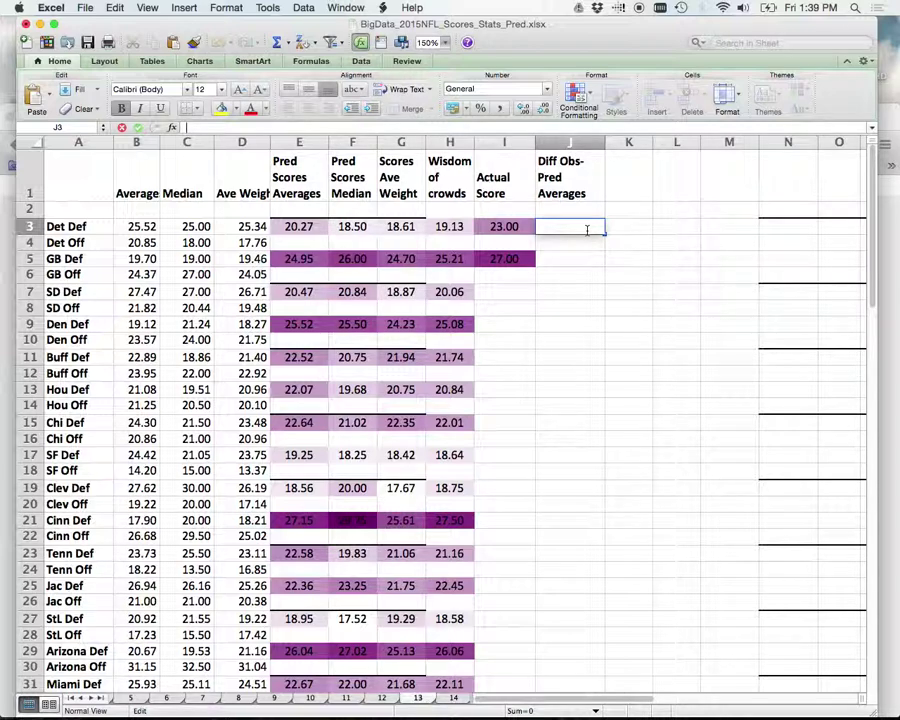
Enter the formula =I3-E3 in J3, giving the Det Def difference of 2.73.
{"action": "type", "text": "="}
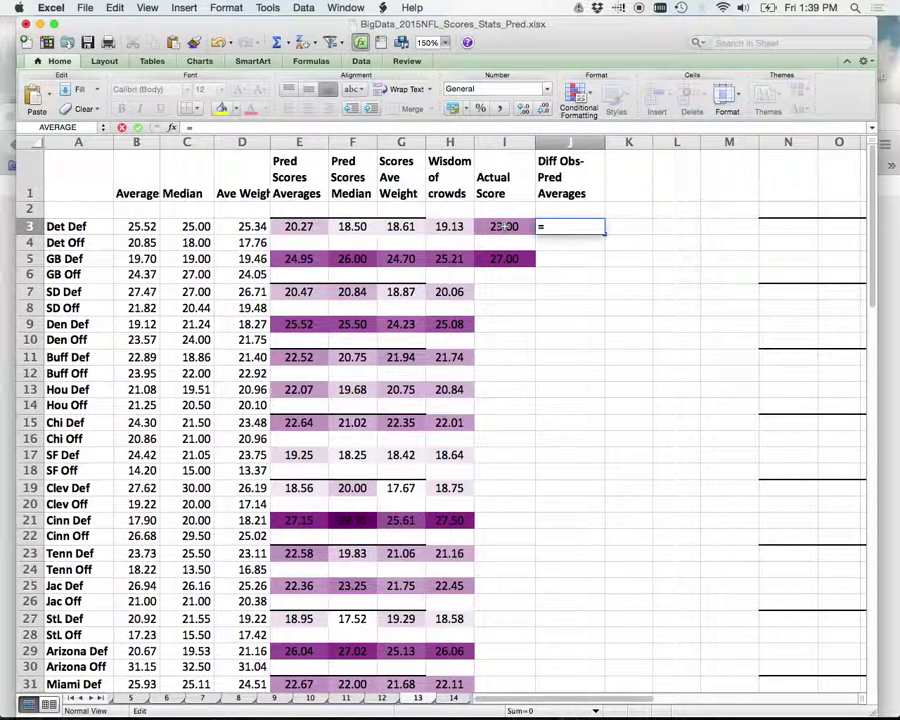
{"action": "left_click", "coordinate": [505, 228]}
{"action": "type", "text": "-"}
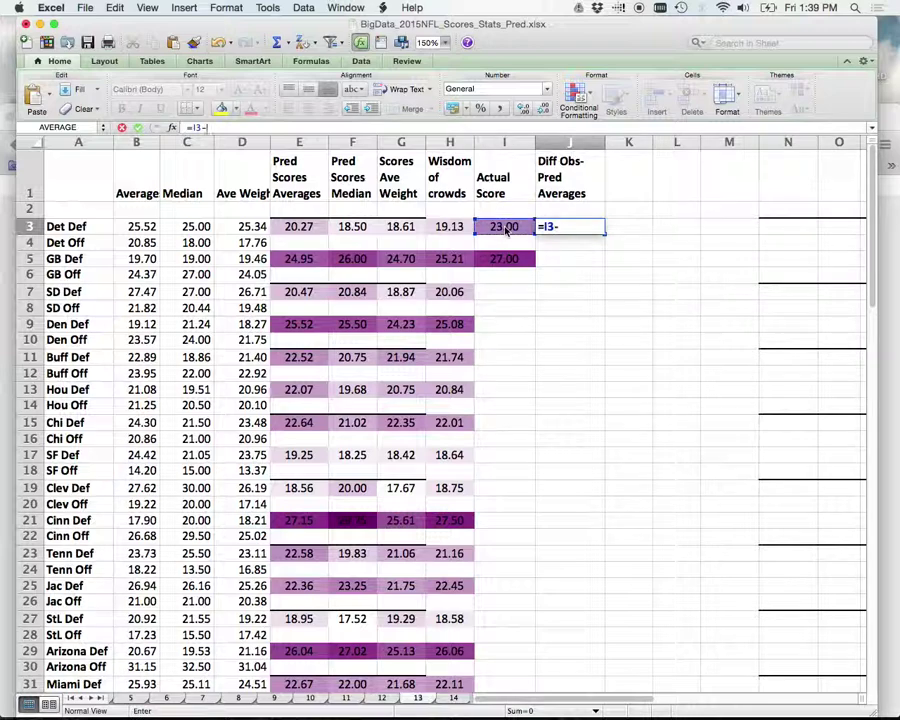
{"action": "left_click", "coordinate": [302, 225]}
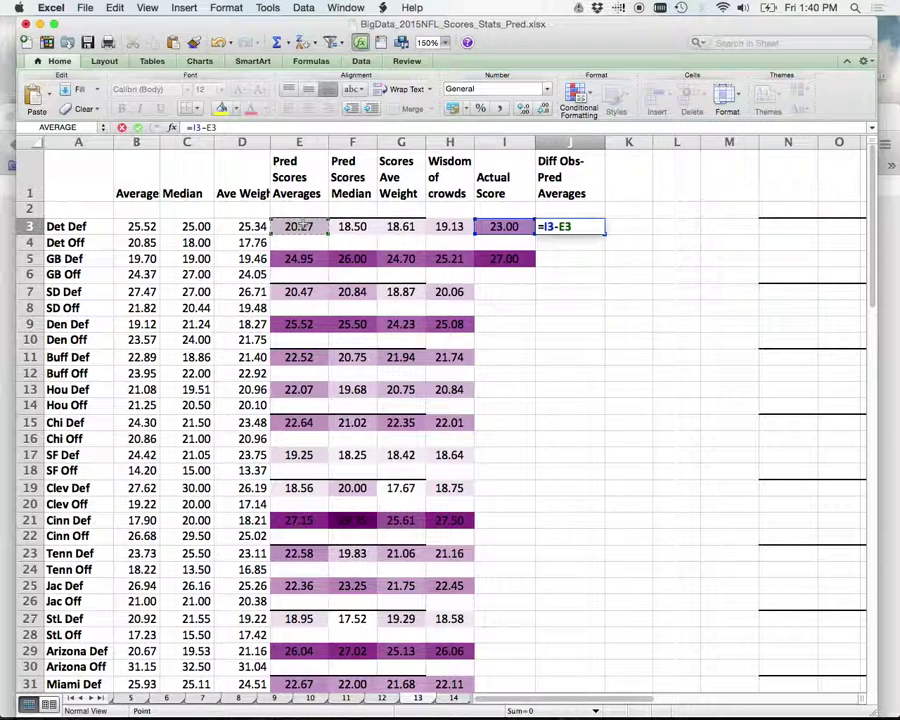
{"action": "key", "text": "Return"}
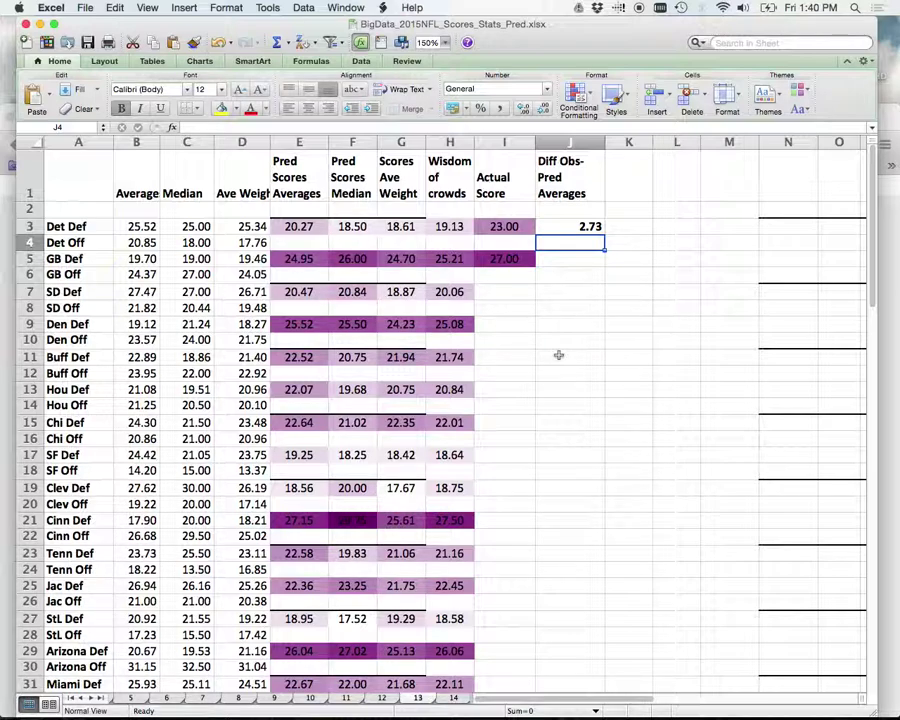
{"action": "left_click", "coordinate": [565, 260]}
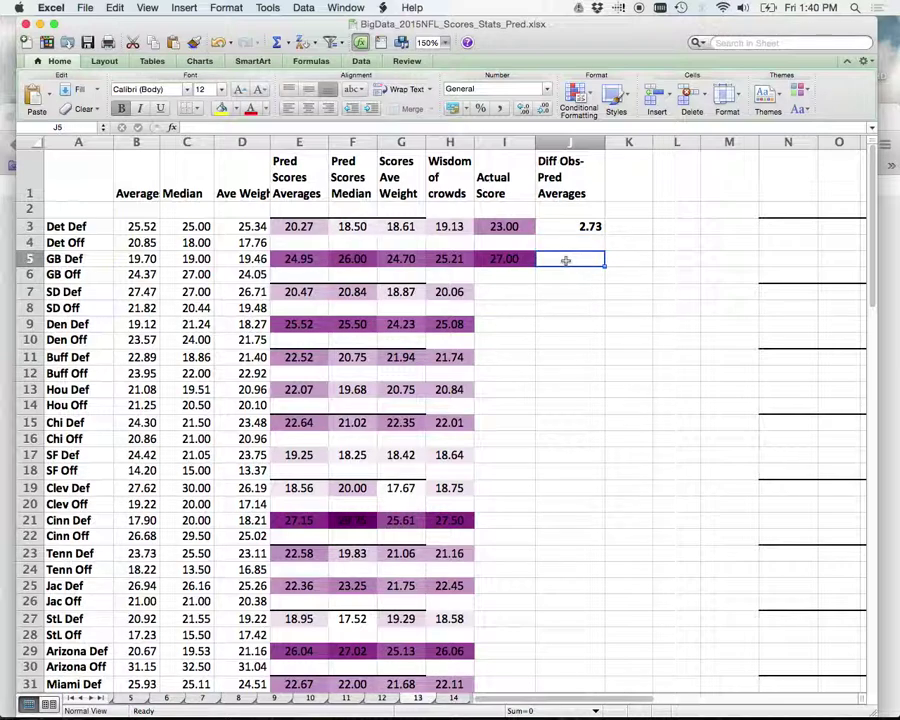
{"action": "left_click", "coordinate": [198, 127]}
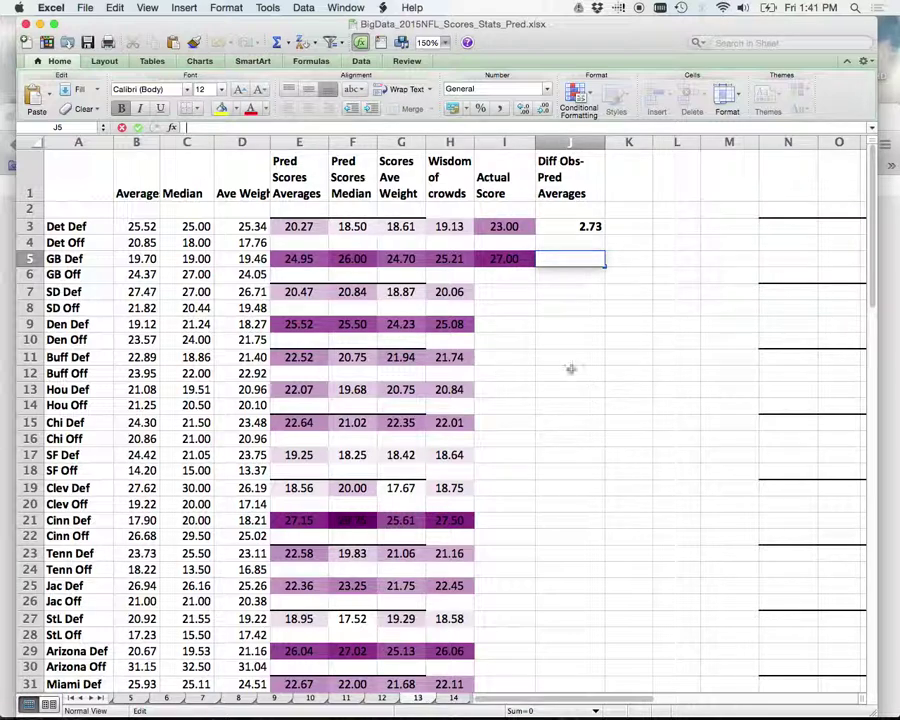
Enter the formula =I5-E5 in J5, giving the GB Def difference of 2.05.
{"action": "type", "text": "="}
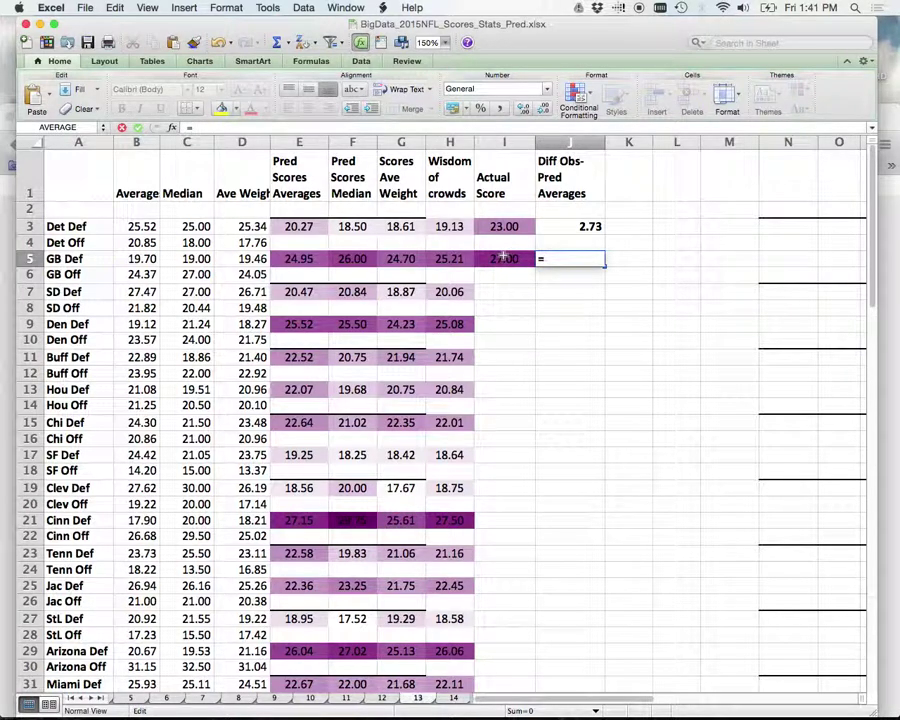
{"action": "left_click", "coordinate": [504, 258]}
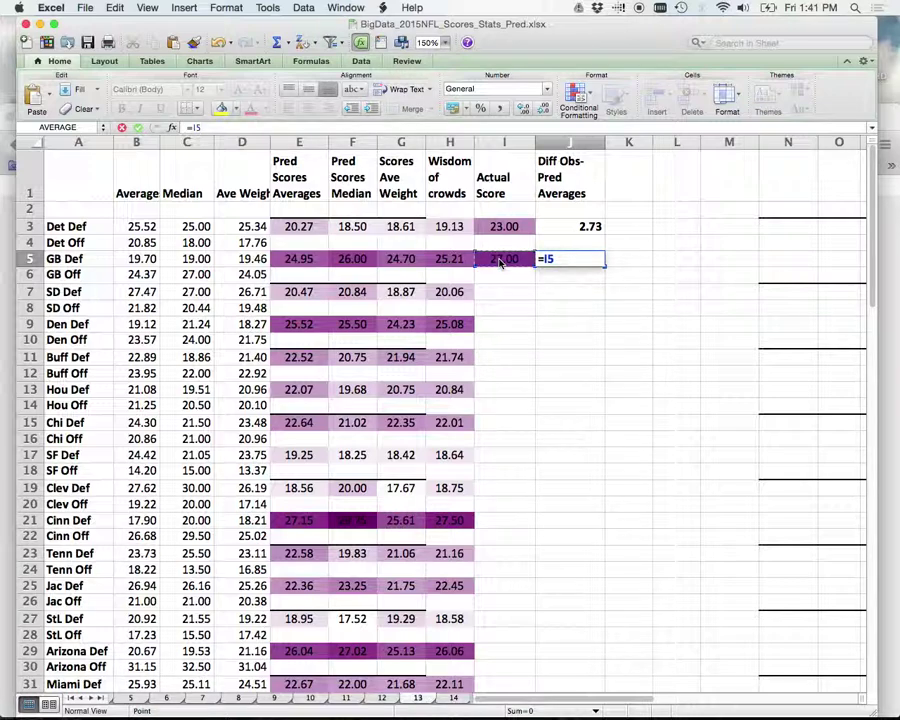
{"action": "type", "text": "-"}
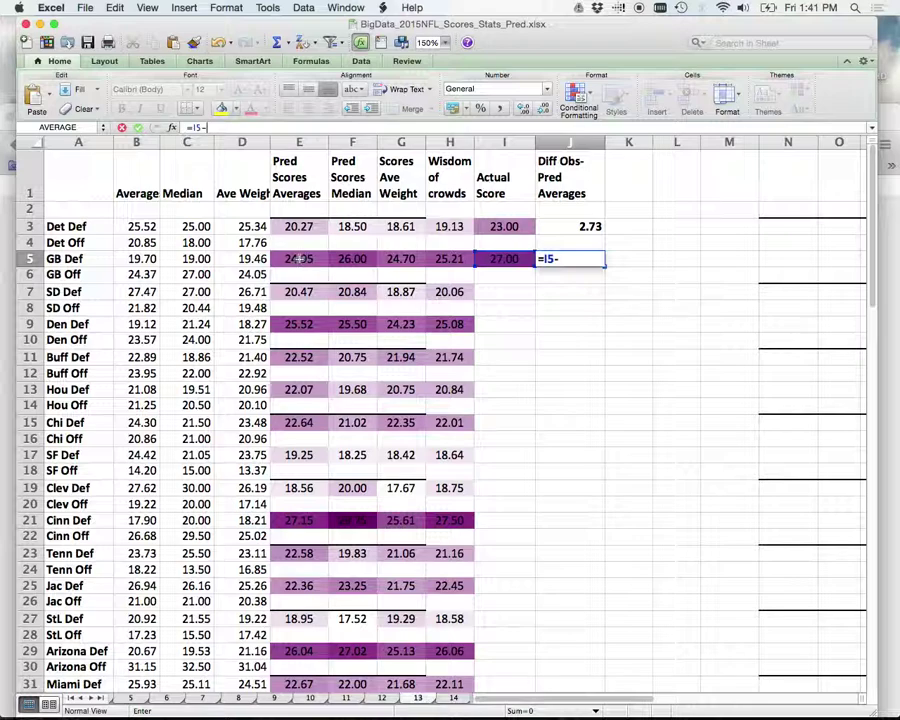
{"action": "left_click", "coordinate": [298, 258]}
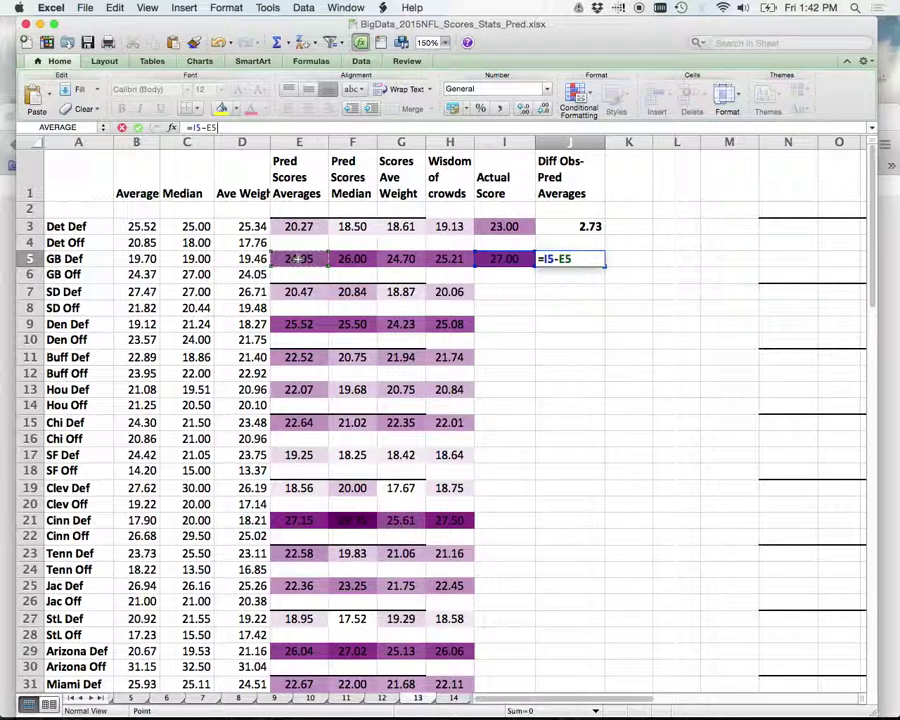
{"action": "key", "text": "Return"}
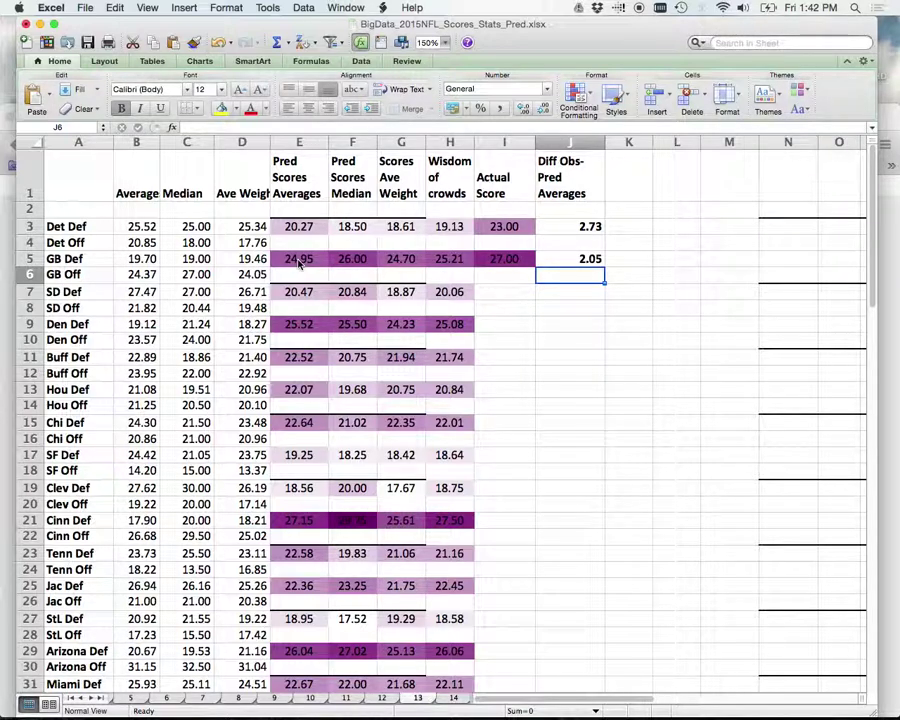
{"action": "left_click", "coordinate": [504, 258]}
{"action": "left_click", "coordinate": [580, 258]}
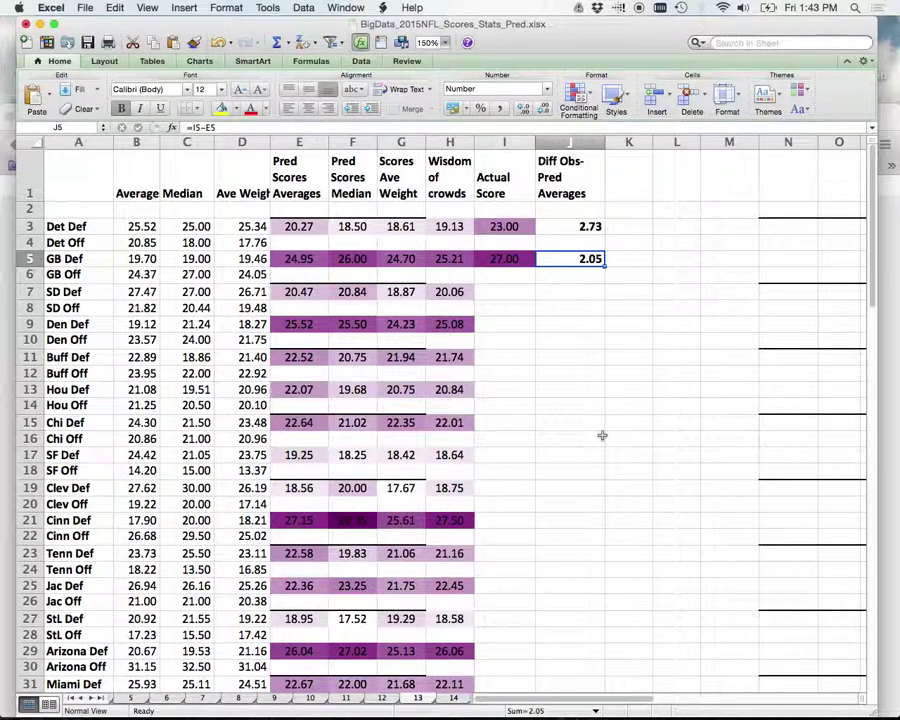
{"action": "left_click", "coordinate": [572, 228]}
{"action": "left_click_drag", "start_coordinate": [572, 228], "coordinate": [569, 270]}
{"action": "left_click", "coordinate": [572, 227]}
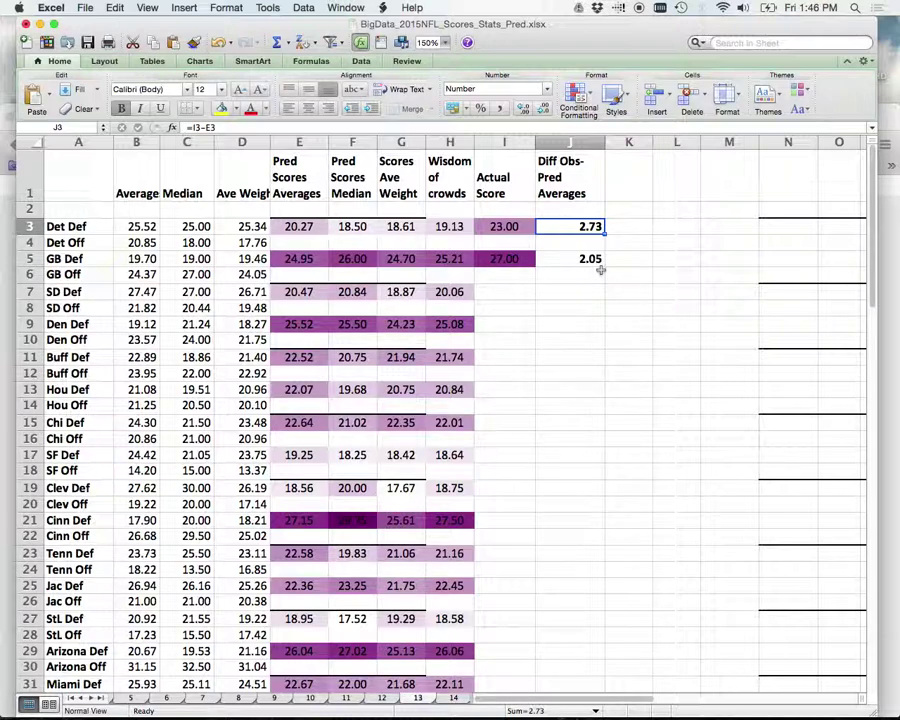
Copy the difference formulas in J3:J6.
{"action": "left_click", "coordinate": [503, 337]}
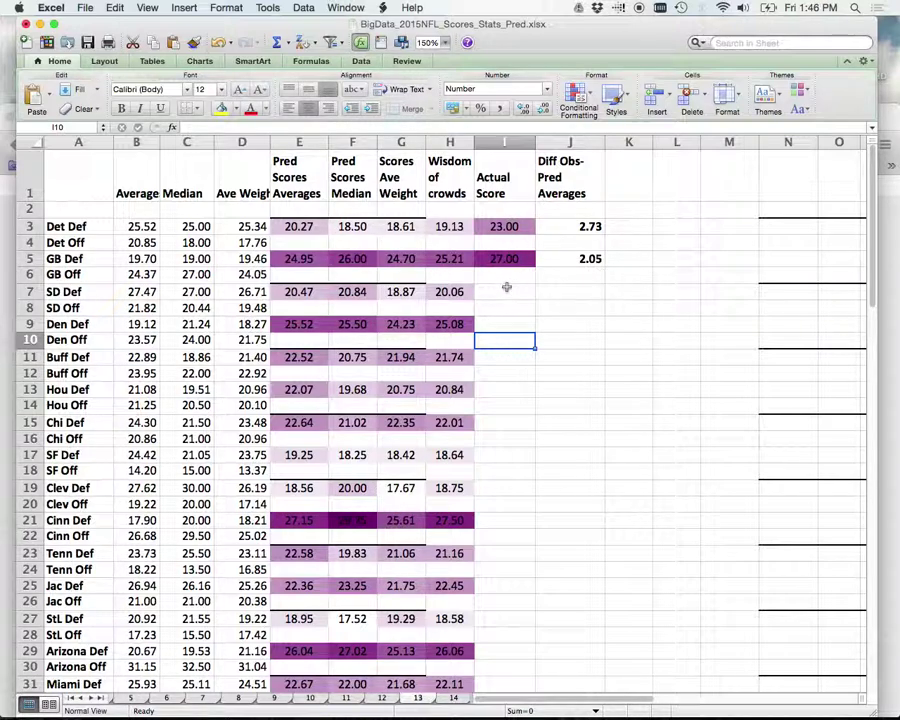
{"action": "left_click", "coordinate": [587, 226]}
{"action": "left_click_drag", "start_coordinate": [587, 226], "coordinate": [582, 280]}
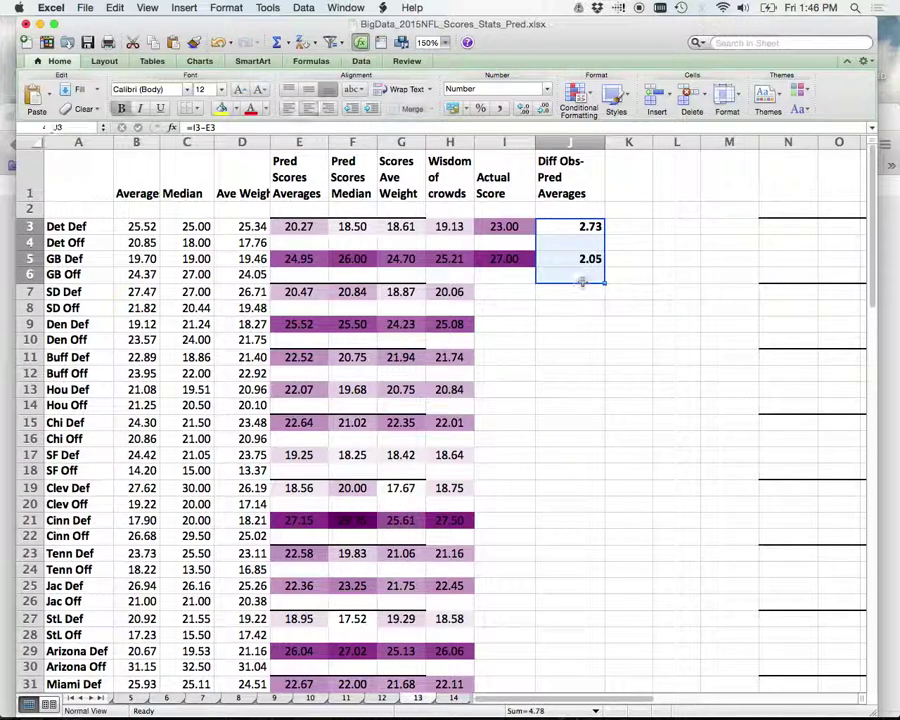
{"action": "key", "text": "super+c"}
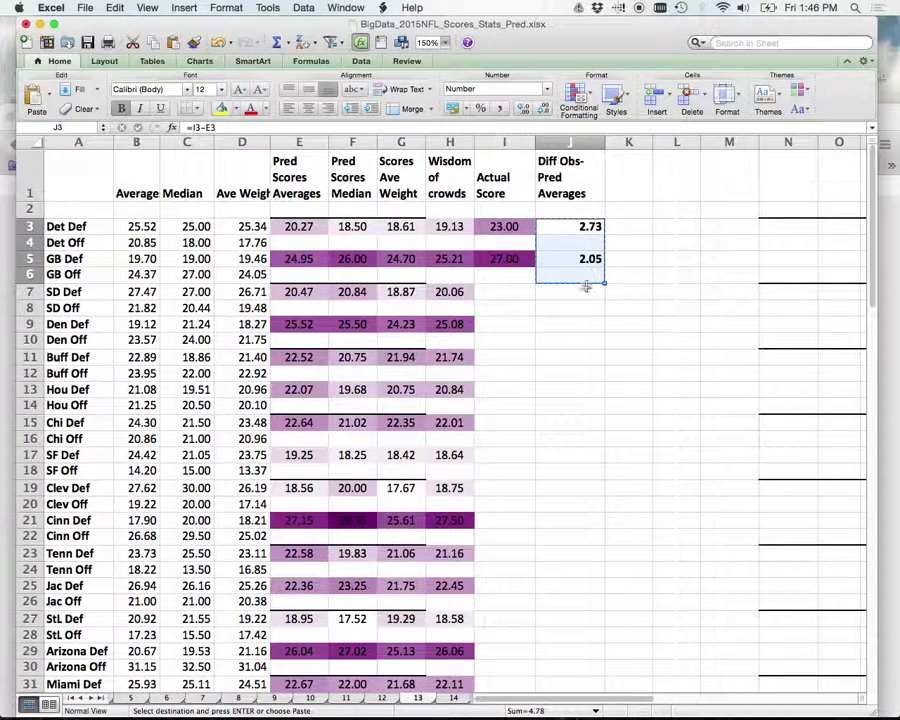
Paste only the formulas into J7:J66 to complete the Diff column.
{"action": "left_click", "coordinate": [584, 291]}
{"action": "left_click_drag", "start_coordinate": [584, 291], "coordinate": [567, 521]}
{"action": "left_click", "coordinate": [40, 90]}
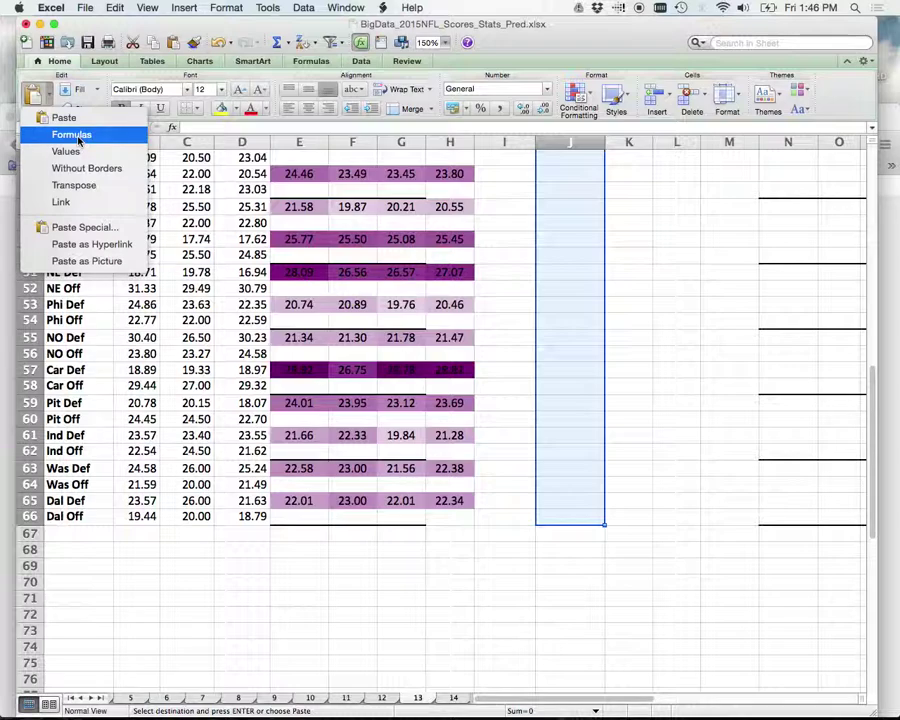
{"action": "left_click", "coordinate": [72, 135]}
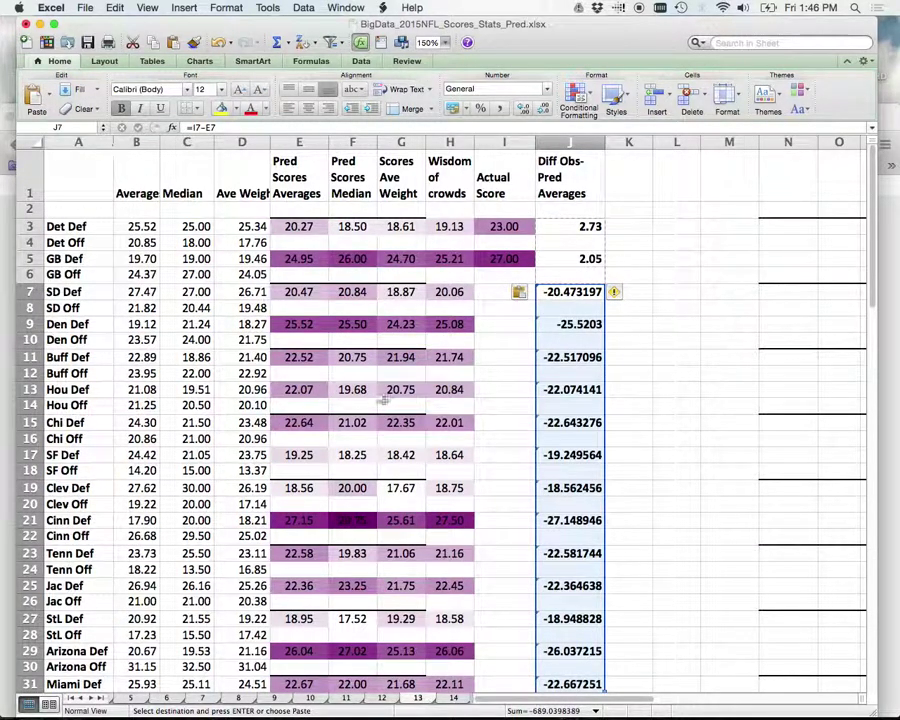
{"action": "left_click", "coordinate": [721, 434]}
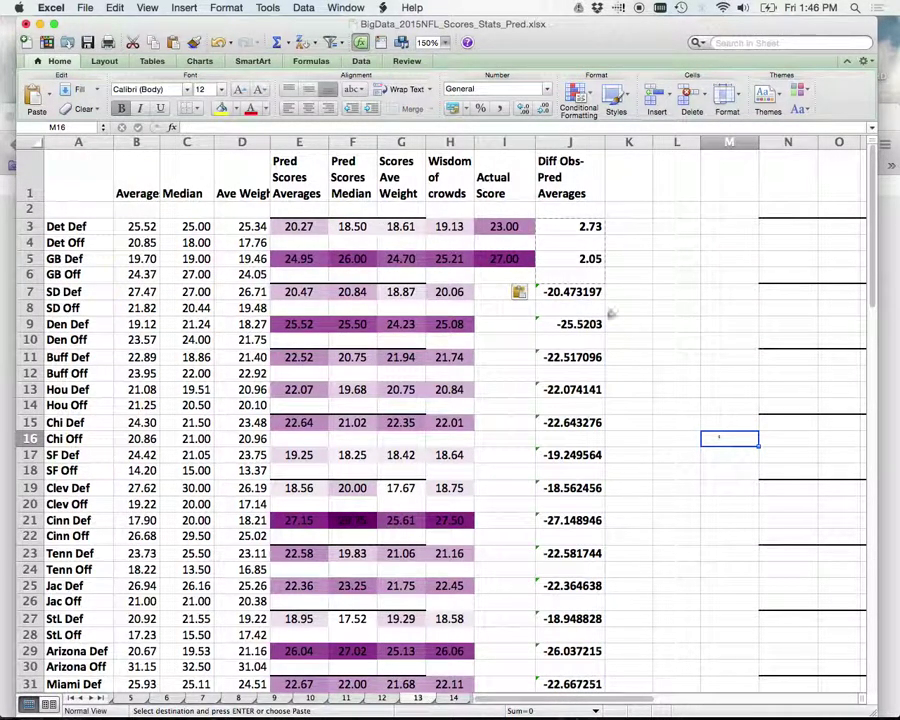